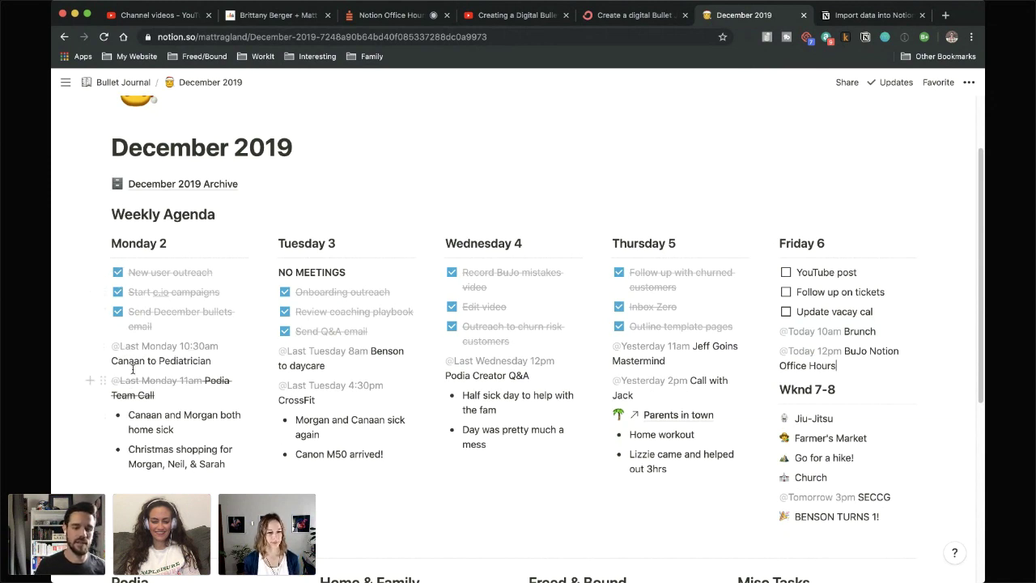
{"action": "double_click", "coordinate": [208, 360]}
{"action": "left_click", "coordinate": [207, 433]}
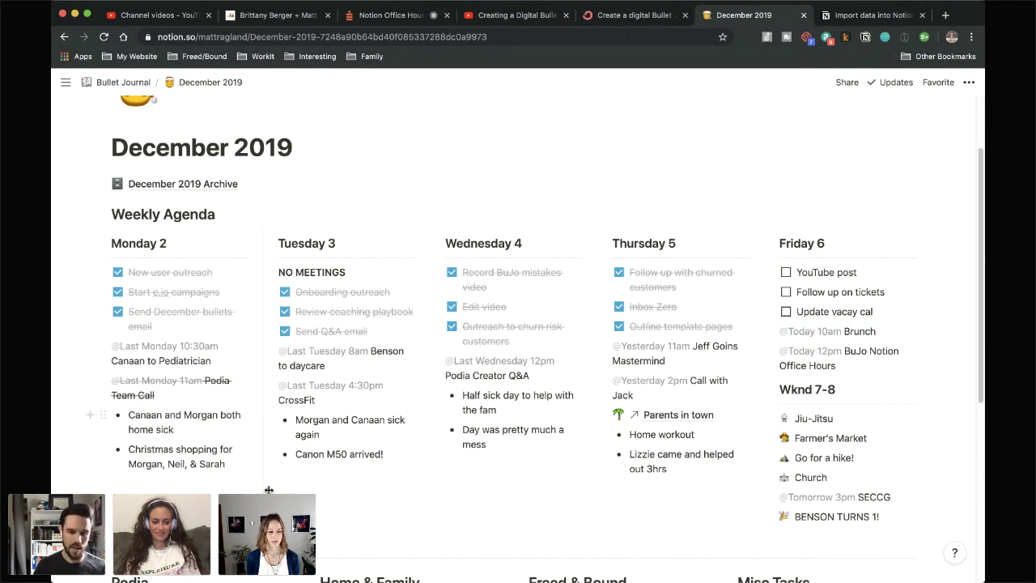
{"action": "left_click", "coordinate": [242, 484]}
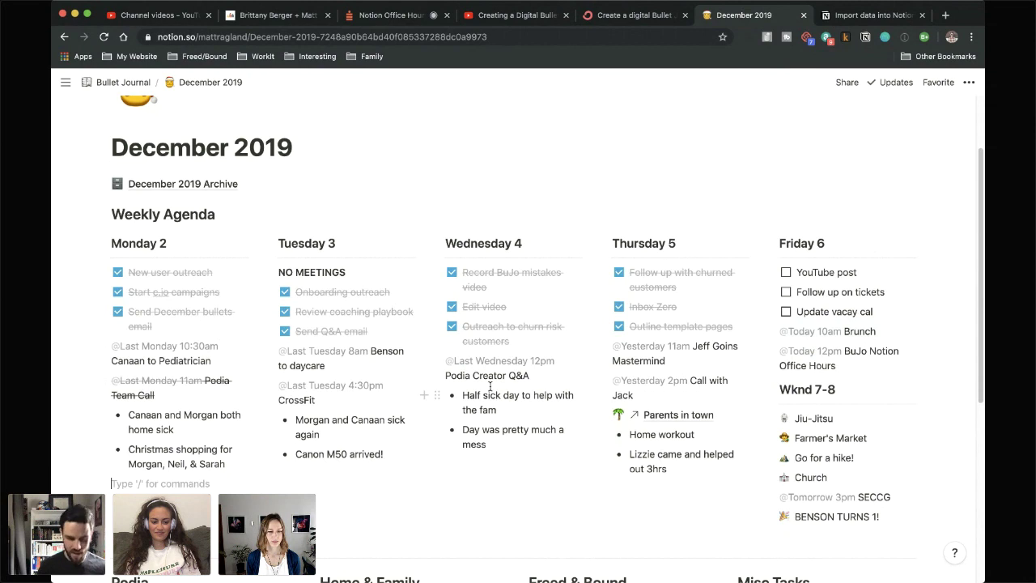
{"action": "type", "text": "-"}
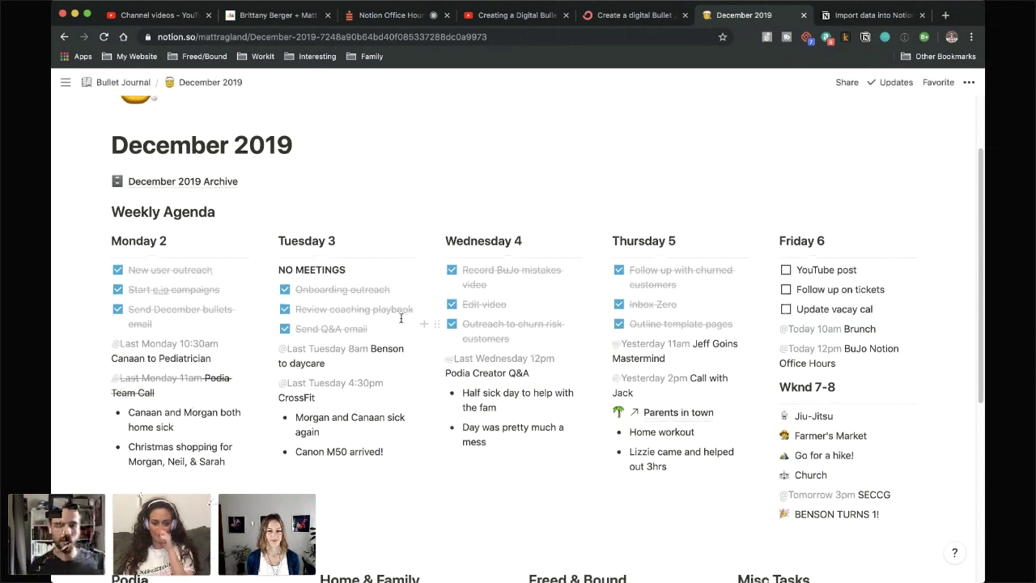
Examine the December 2019 page's weekly agenda and the Podia, Home & Family, Freed & Bound and Misc Tasks lists
{"action": "scroll", "coordinate": [411, 331], "scroll_direction": "down", "scroll_amount": 5}
{"action": "scroll", "coordinate": [410, 330], "scroll_direction": "up", "scroll_amount": 5}
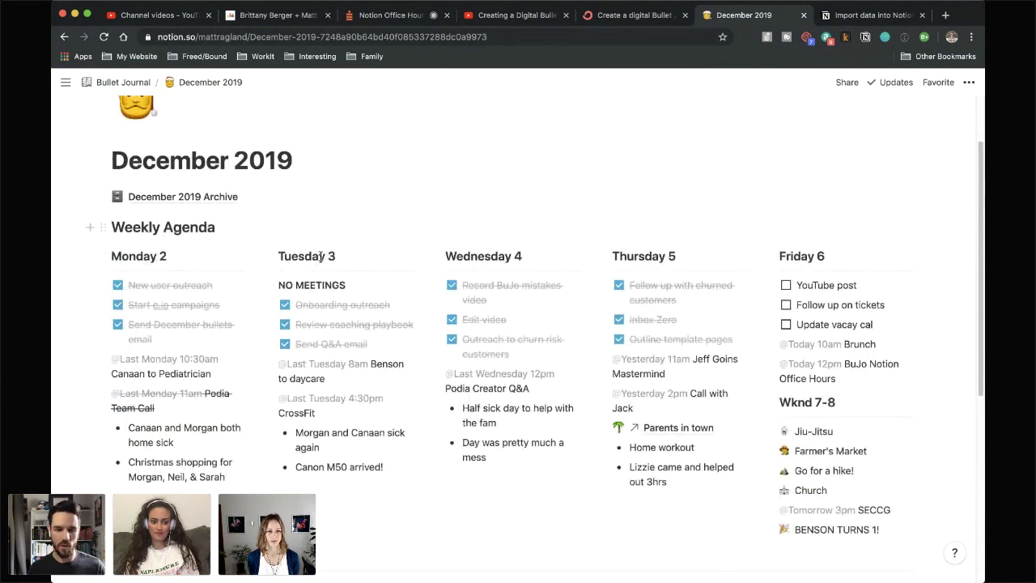
{"action": "scroll", "coordinate": [330, 269], "scroll_direction": "down", "scroll_amount": 1}
{"action": "scroll", "coordinate": [330, 263], "scroll_direction": "down", "scroll_amount": 5}
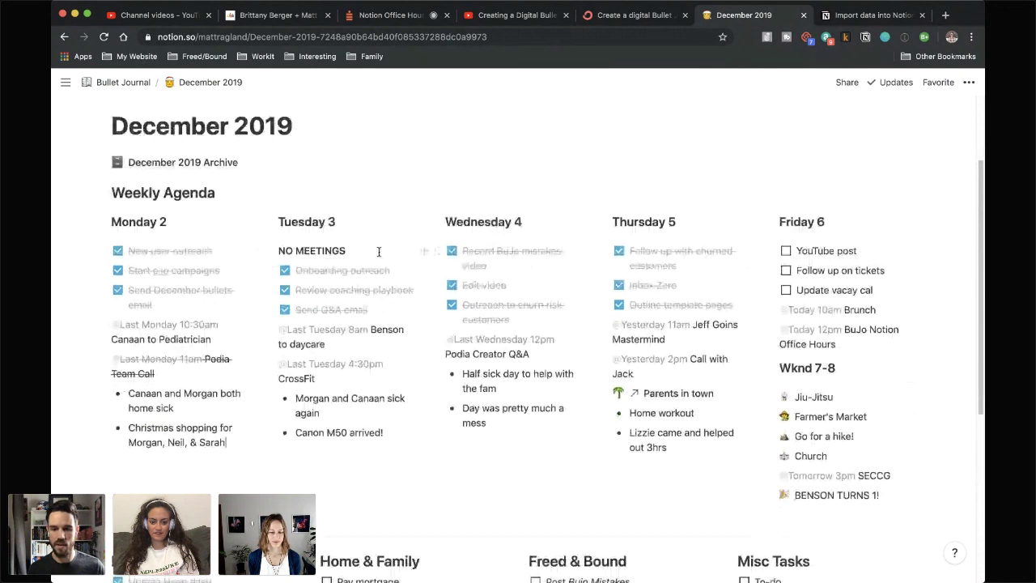
{"action": "scroll", "coordinate": [375, 252], "scroll_direction": "up", "scroll_amount": 1}
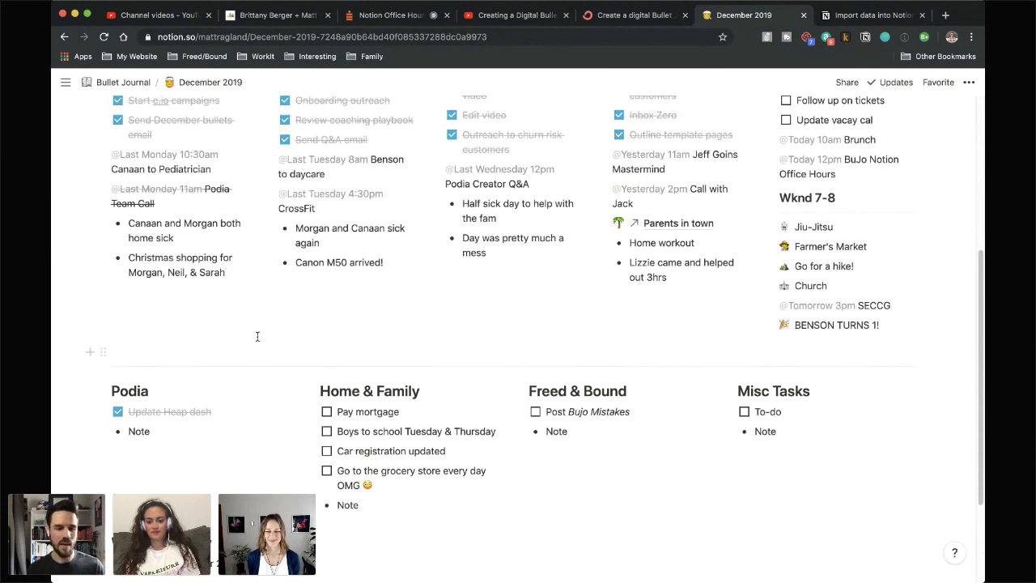
{"action": "scroll", "coordinate": [120, 324], "scroll_direction": "down", "scroll_amount": 1}
{"action": "scroll", "coordinate": [120, 324], "scroll_direction": "down", "scroll_amount": 1}
{"action": "scroll", "coordinate": [137, 322], "scroll_direction": "up", "scroll_amount": 2}
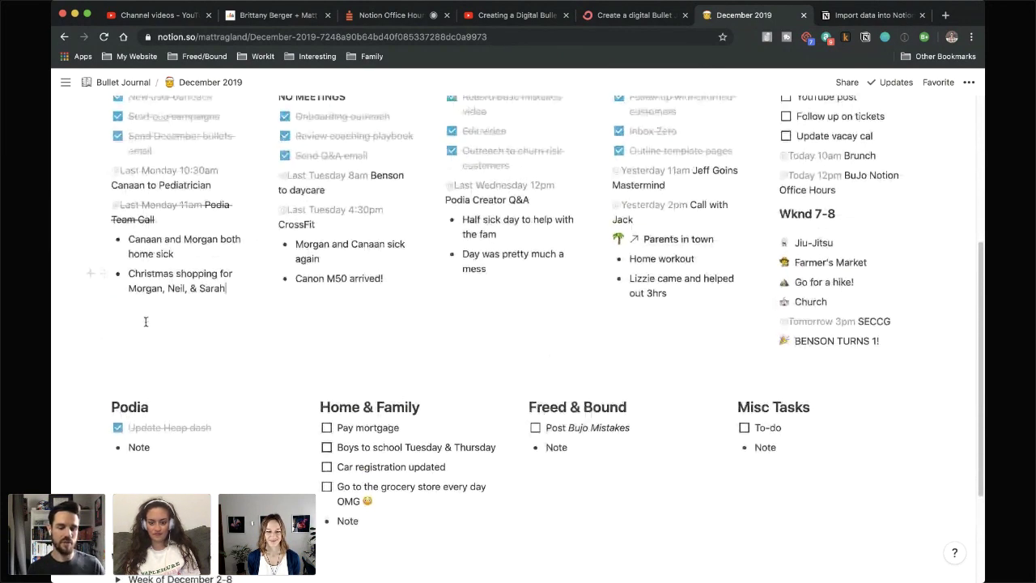
{"action": "scroll", "coordinate": [143, 320], "scroll_direction": "up", "scroll_amount": 1}
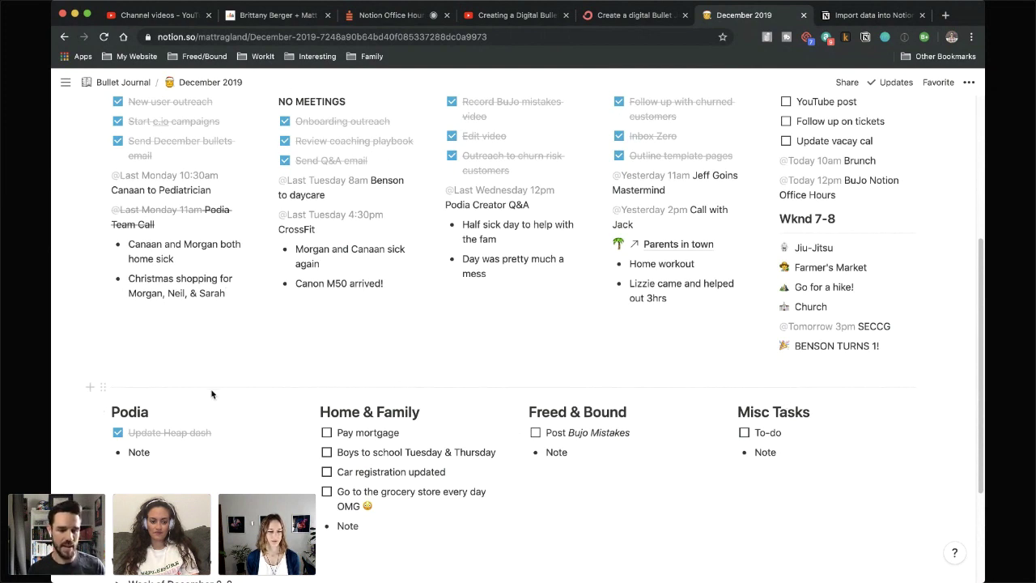
{"action": "scroll", "coordinate": [200, 416], "scroll_direction": "up", "scroll_amount": 1}
{"action": "scroll", "coordinate": [200, 415], "scroll_direction": "down", "scroll_amount": 1}
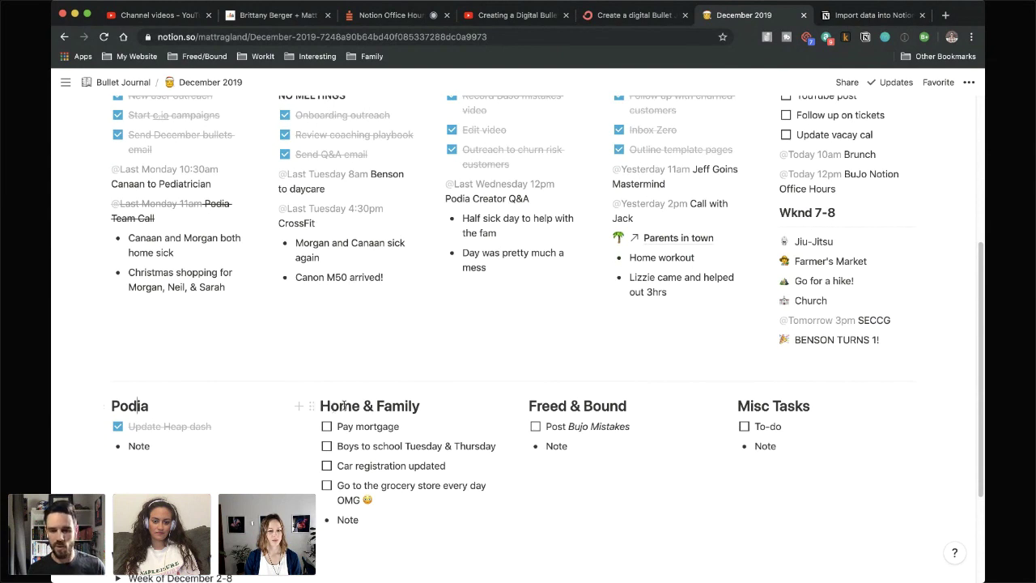
{"action": "double_click", "coordinate": [533, 407]}
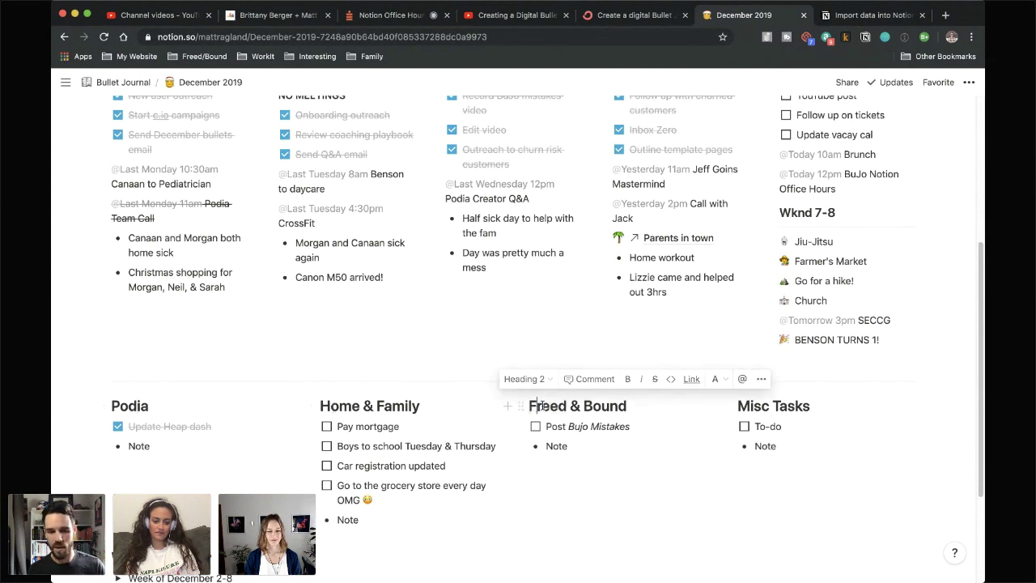
{"action": "left_click", "coordinate": [647, 408]}
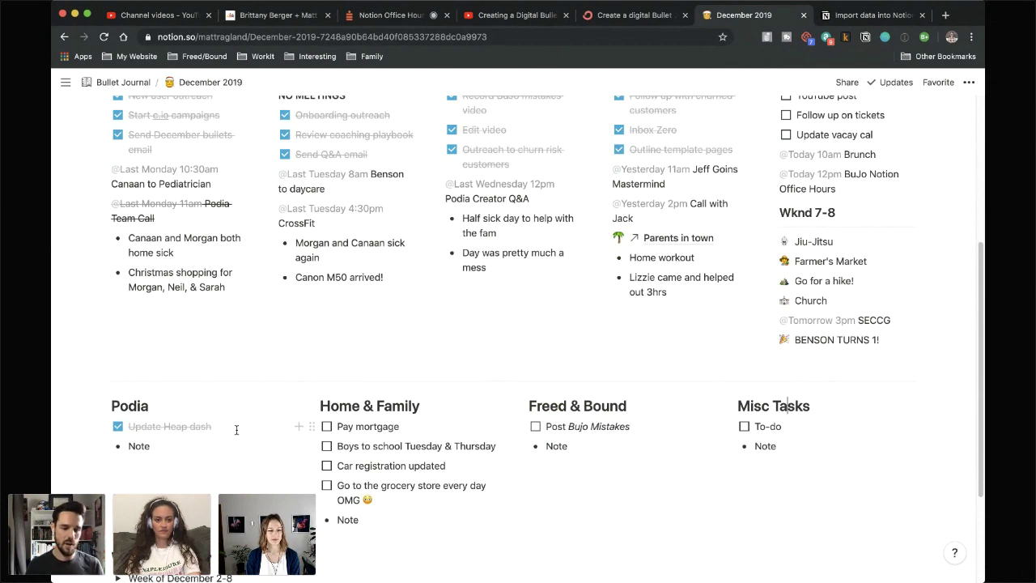
Uncheck "Update Heap dash" under Podia and move all entries of the Monday column into the December 2019 Archive page
{"action": "left_click", "coordinate": [118, 426]}
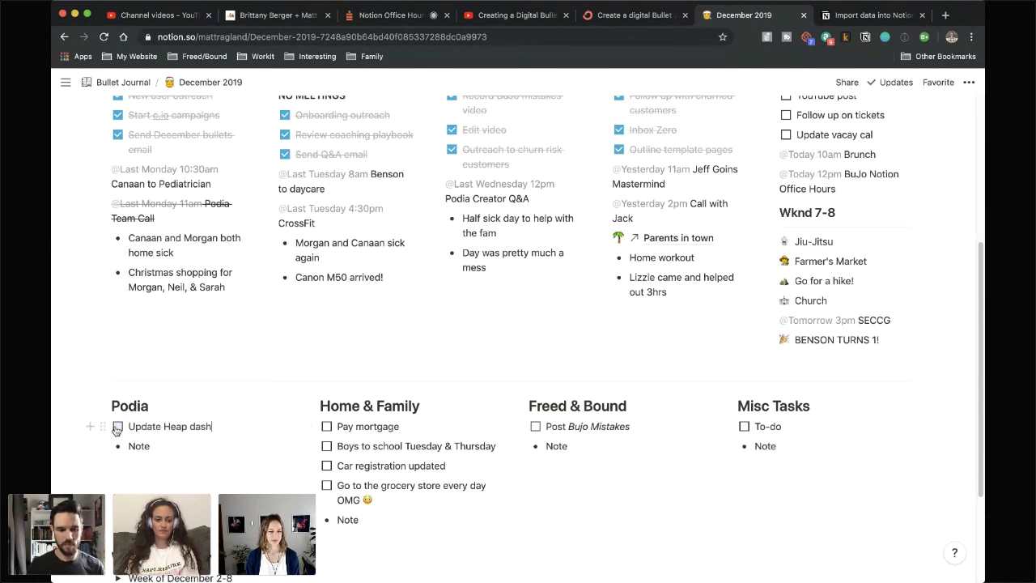
{"action": "scroll", "coordinate": [247, 417], "scroll_direction": "up", "scroll_amount": 2}
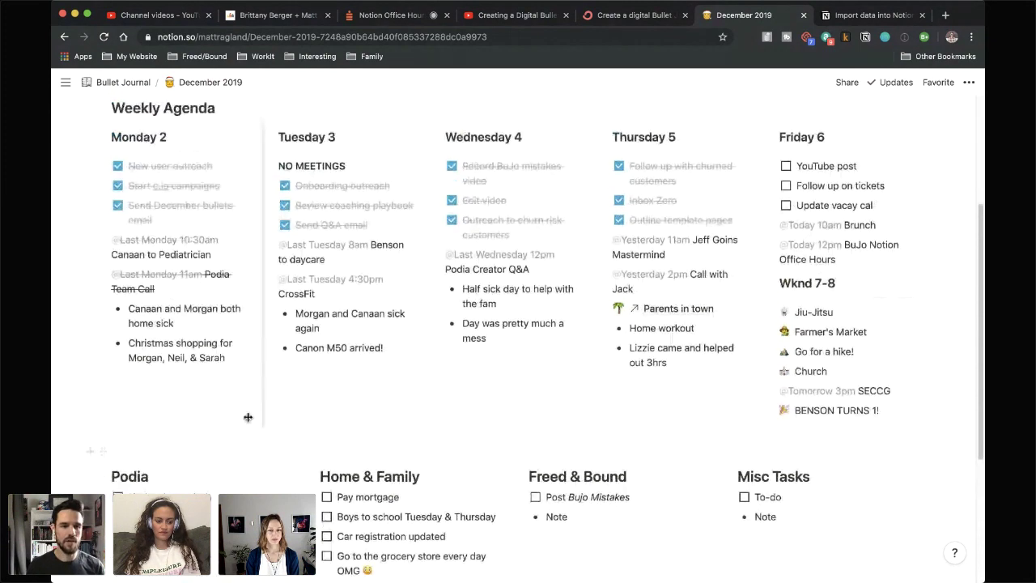
{"action": "scroll", "coordinate": [78, 165], "scroll_direction": "down", "scroll_amount": 1}
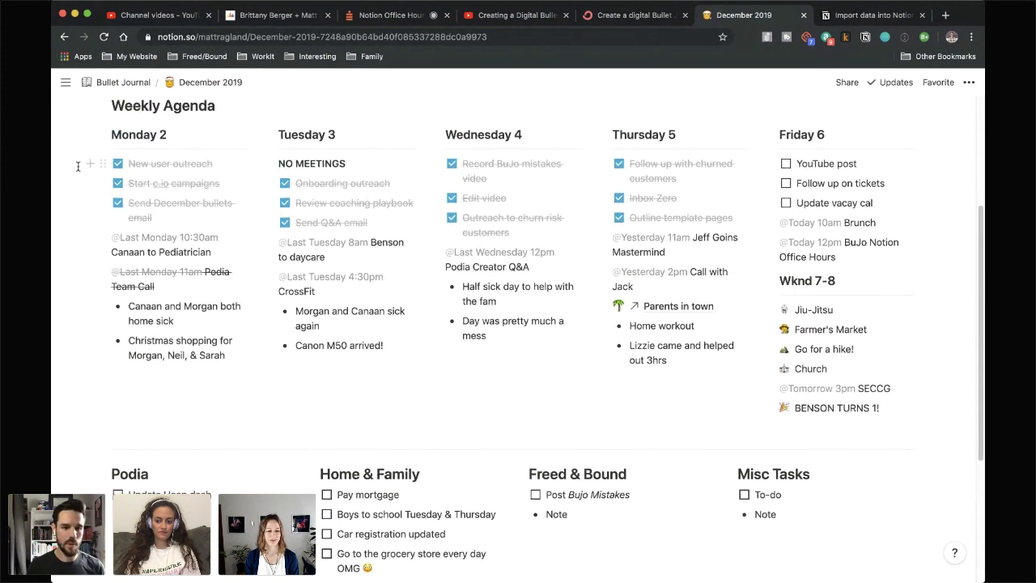
{"action": "scroll", "coordinate": [78, 166], "scroll_direction": "up", "scroll_amount": 2}
{"action": "left_click_drag", "start_coordinate": [75, 235], "coordinate": [223, 414]}
{"action": "scroll", "coordinate": [105, 321], "scroll_direction": "up", "scroll_amount": 2}
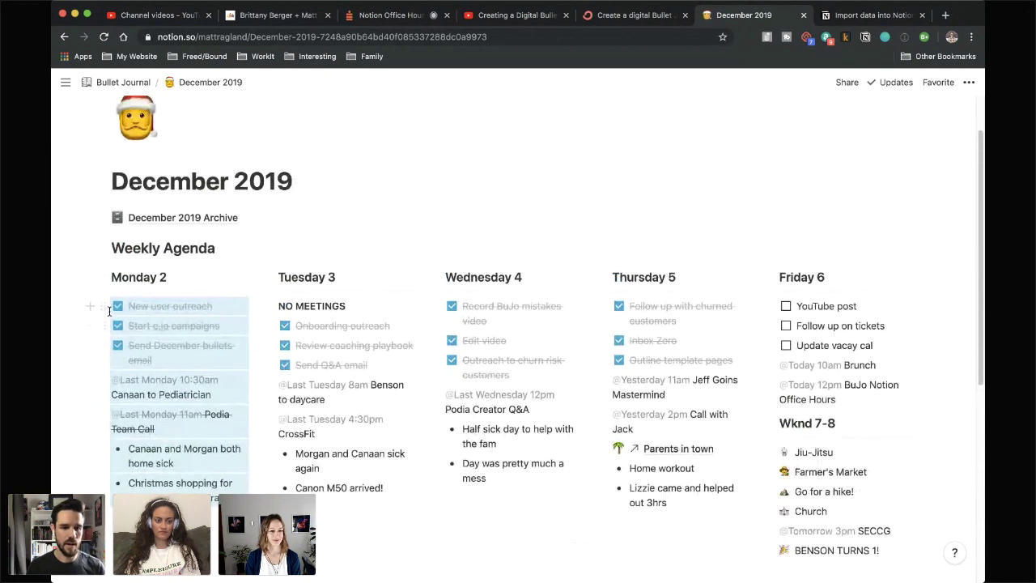
{"action": "left_click_drag", "start_coordinate": [101, 308], "coordinate": [171, 218]}
Change the Monday column's heading to "Monday 9" and move the "Update Heap dash" to-do from Podia beneath it
{"action": "left_click", "coordinate": [184, 279]}
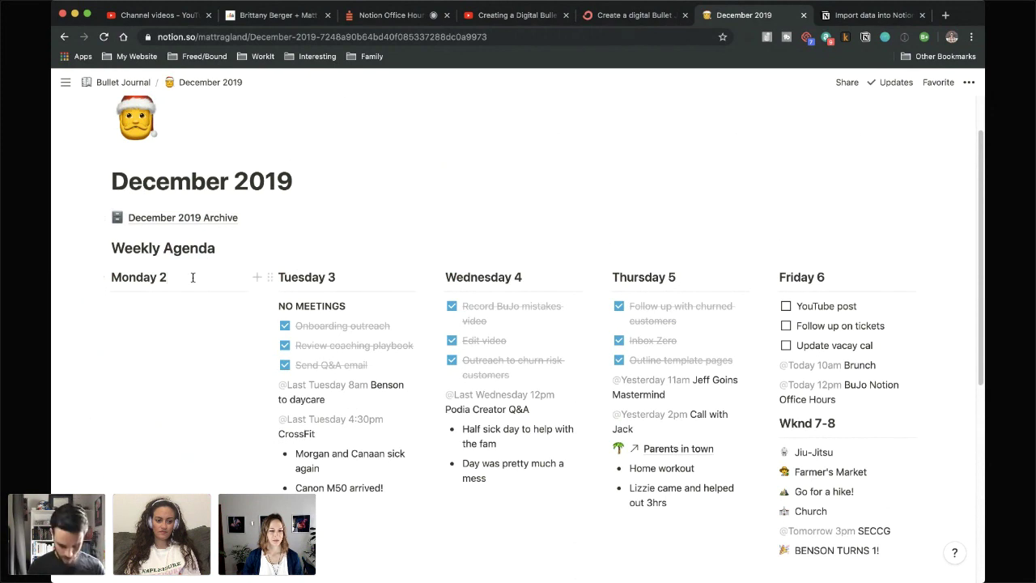
{"action": "key", "text": "BackSpace"}
{"action": "type", "text": "9"}
{"action": "left_click", "coordinate": [229, 305]}
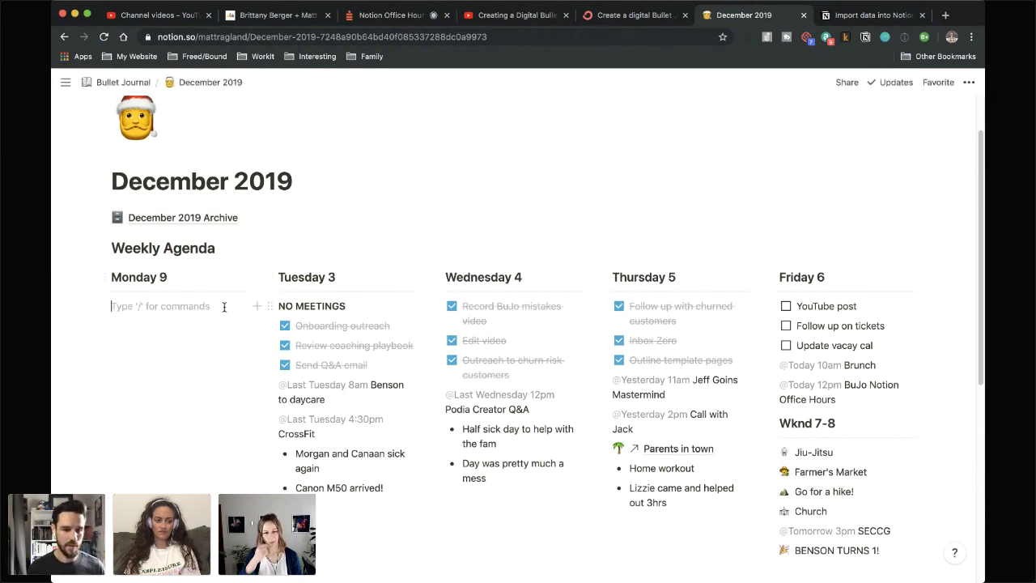
{"action": "scroll", "coordinate": [131, 348], "scroll_direction": "down", "scroll_amount": 5}
{"action": "left_click_drag", "start_coordinate": [97, 294], "coordinate": [138, 313]}
{"action": "left_click", "coordinate": [186, 385]}
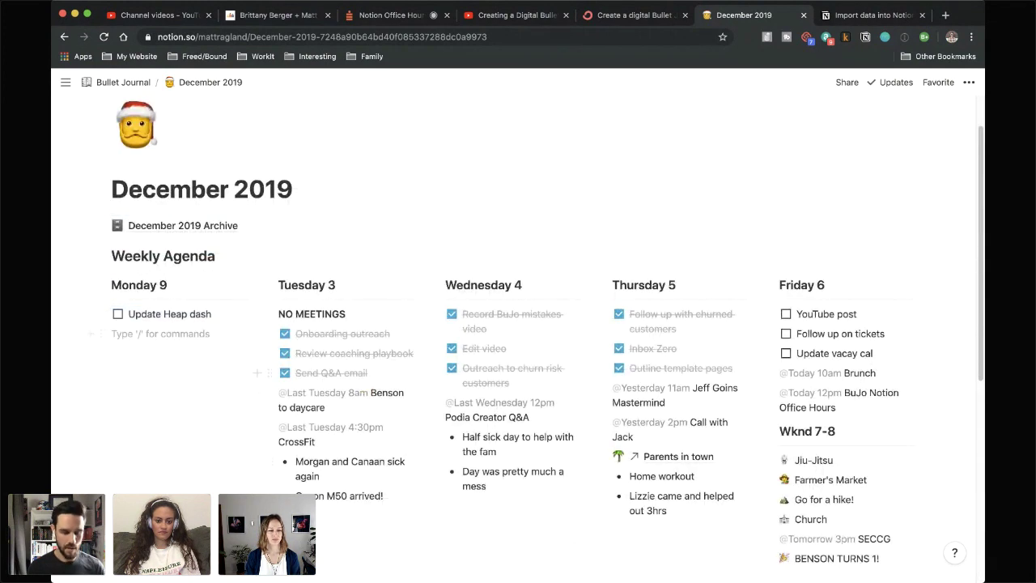
{"action": "type", "text": "@11"}
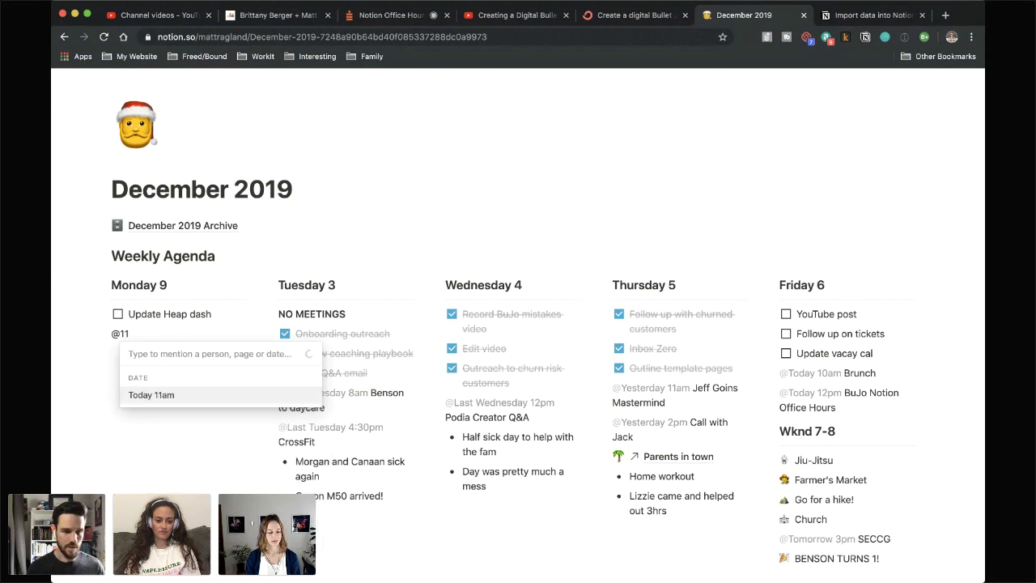
{"action": "key", "text": "BackSpace"}
{"action": "type", "text": "1"}
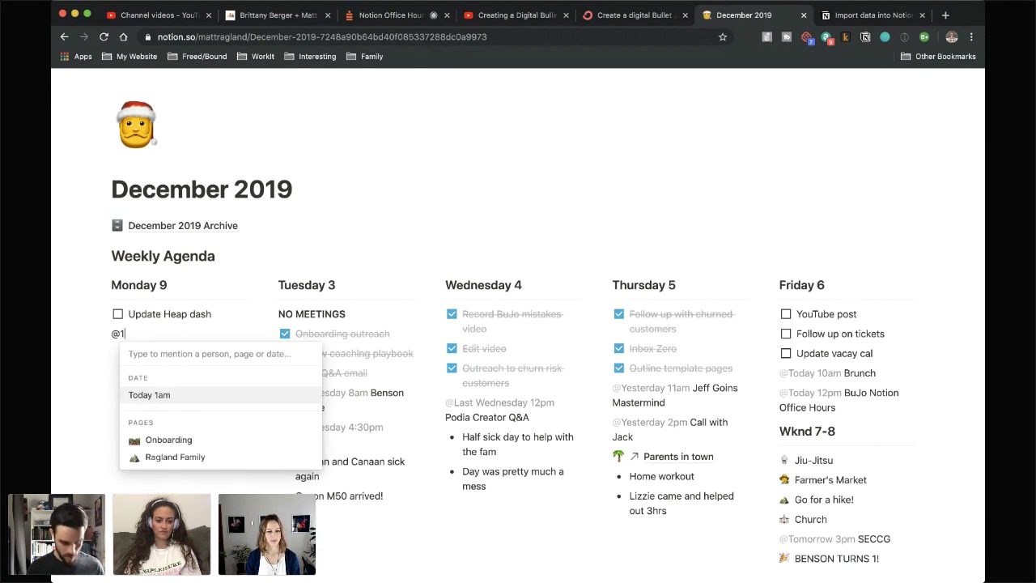
{"action": "key", "text": "BackSpace"}
{"action": "type", "text": "monday"}
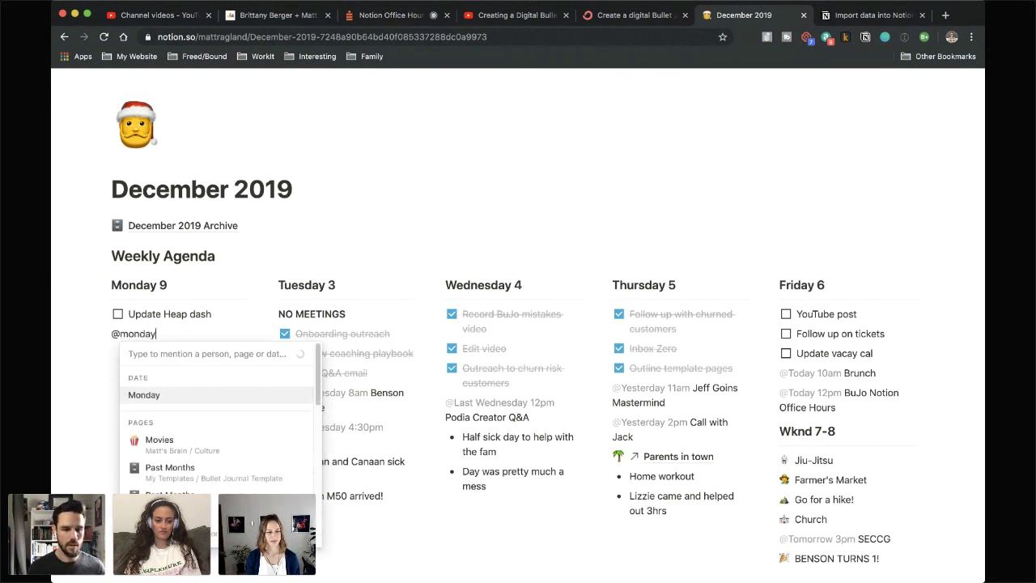
{"action": "key", "text": "Return"}
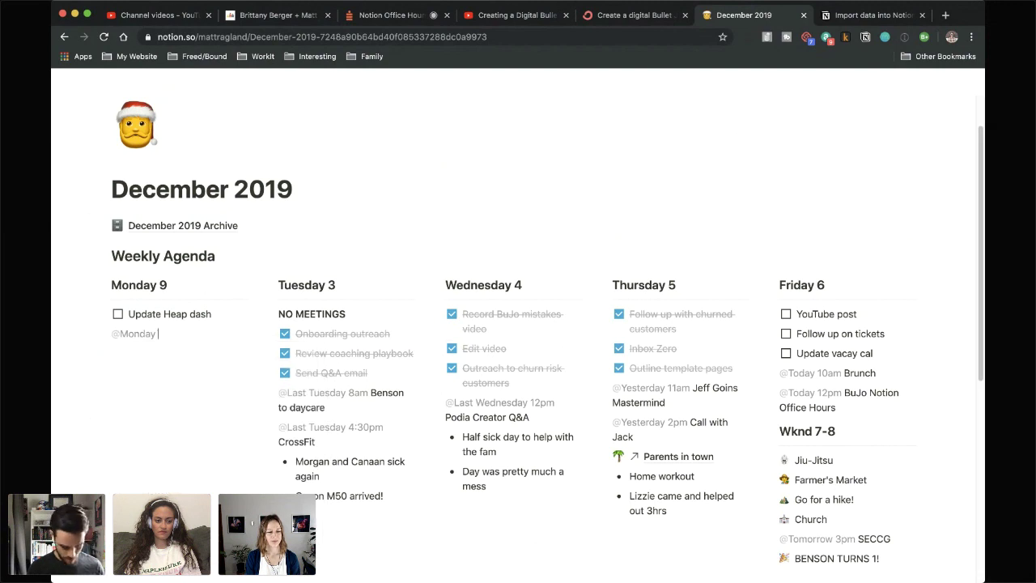
{"action": "key", "text": "BackSpace"}
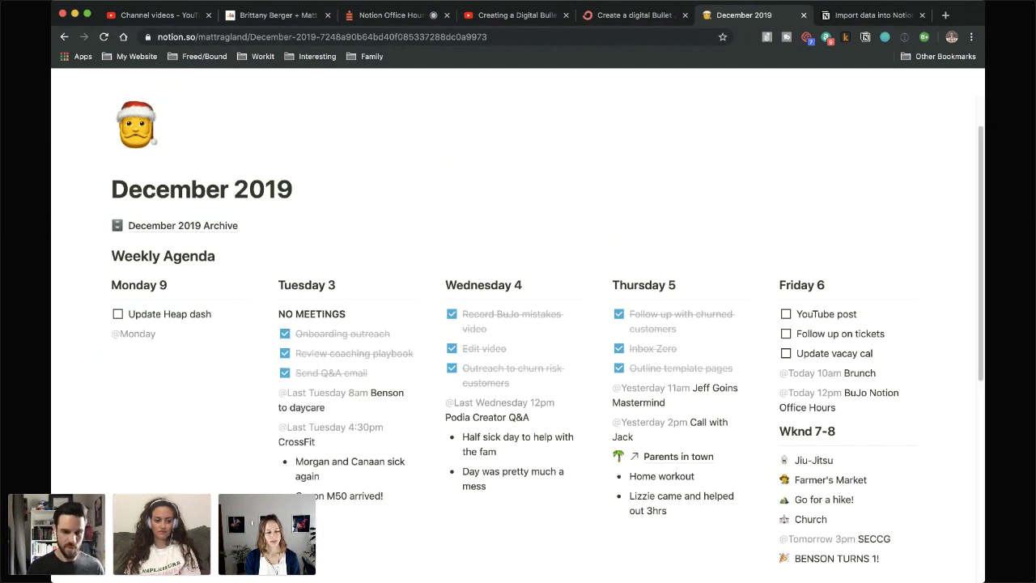
{"action": "type", "text": "odia"}
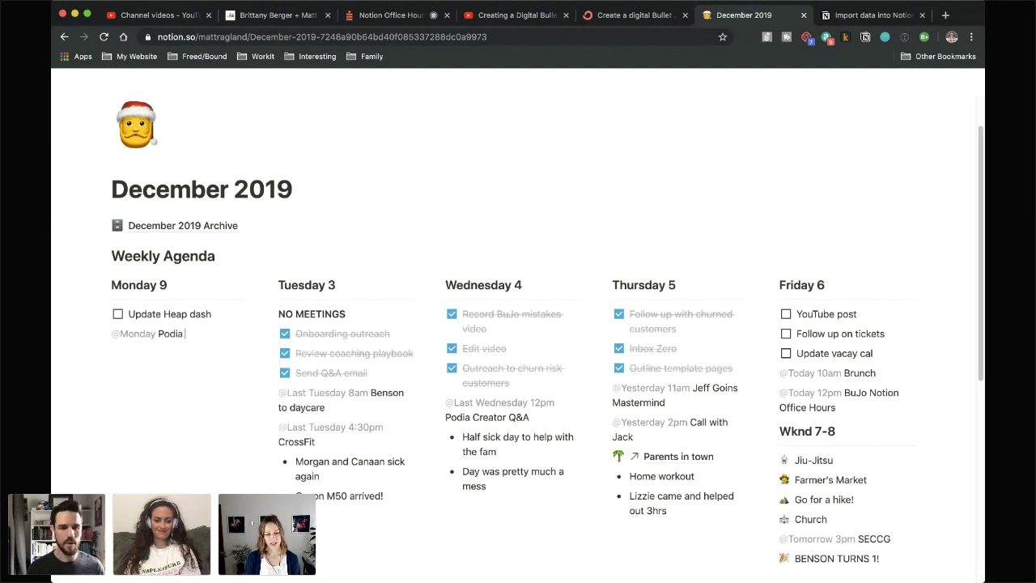
{"action": "type", "text": " Team Call"}
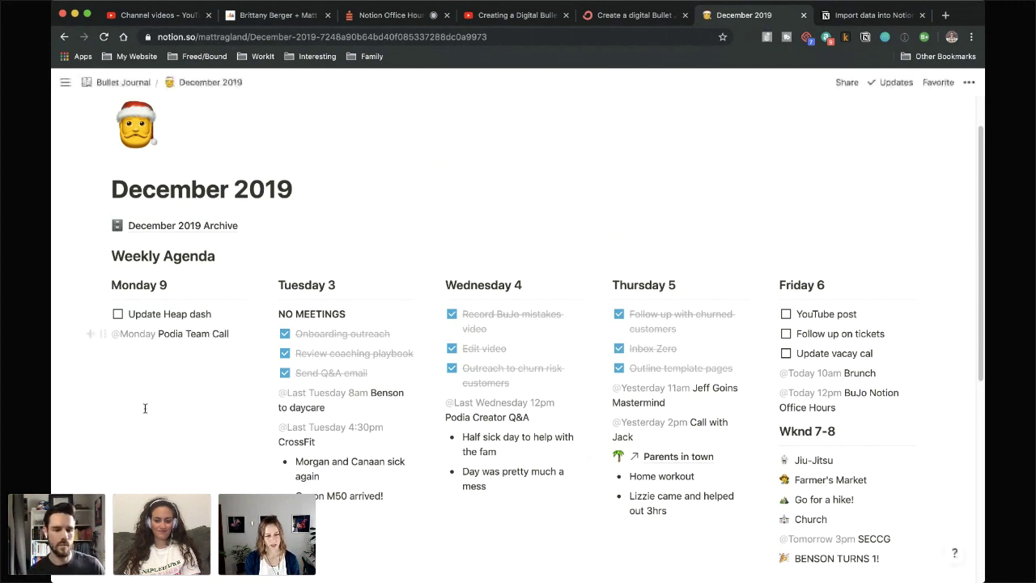
Go back through the Bullet Journal page to the Daily Tracker database
{"action": "scroll", "coordinate": [145, 408], "scroll_direction": "down", "scroll_amount": 1}
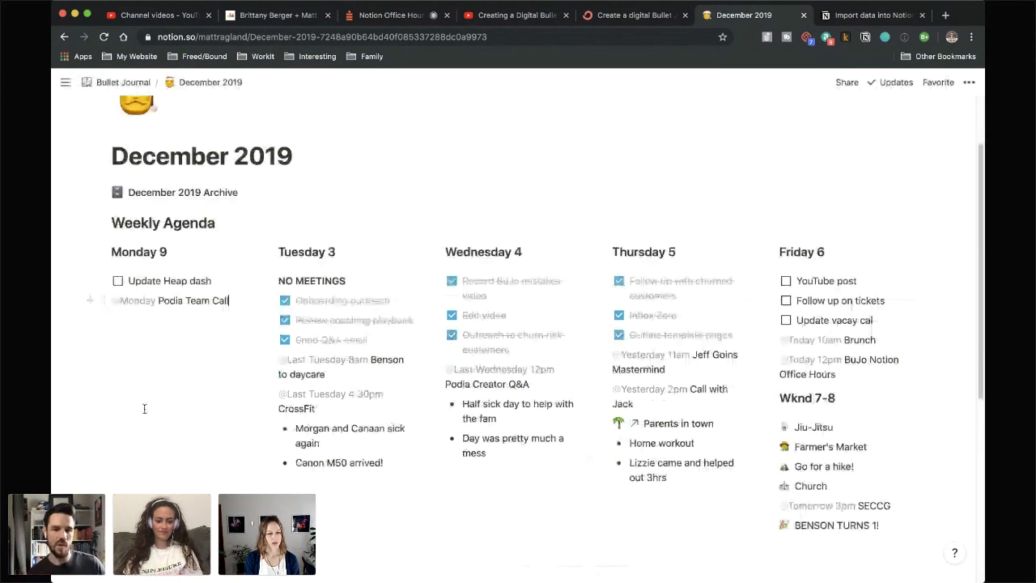
{"action": "scroll", "coordinate": [199, 366], "scroll_direction": "up", "scroll_amount": 3}
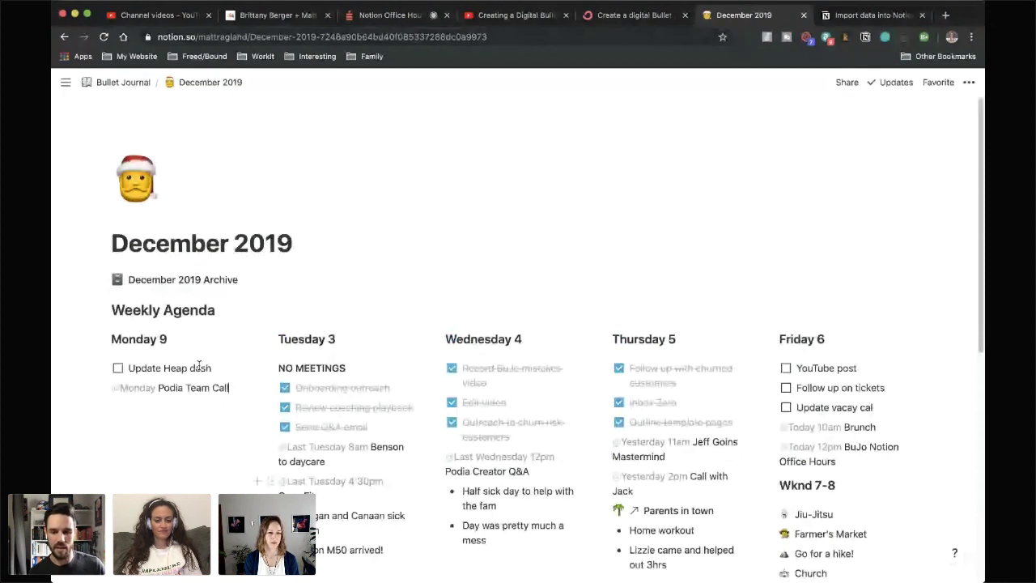
{"action": "key", "text": "super+bracketleft"}
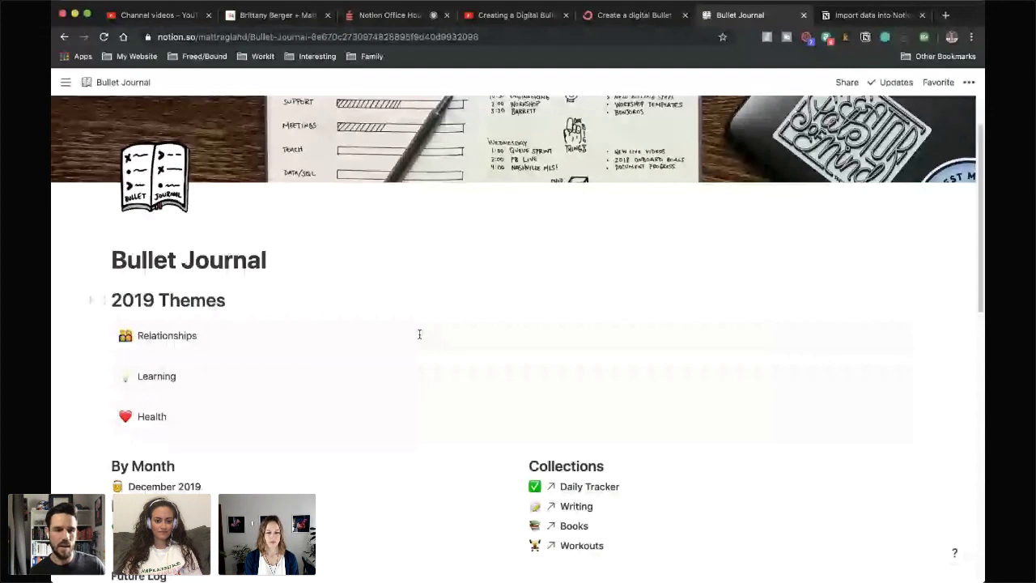
{"action": "key", "text": "super+bracketleft"}
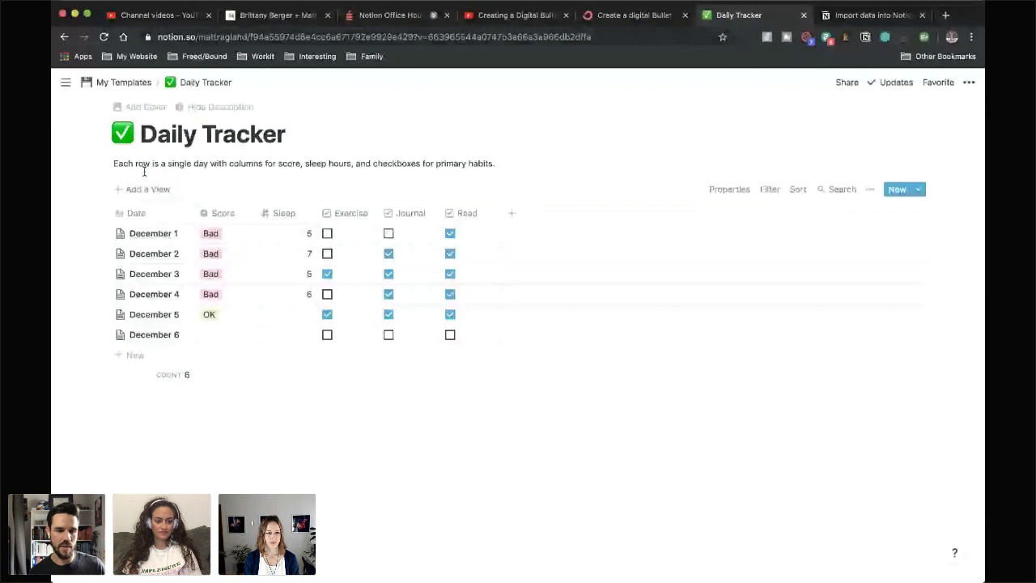
Examine the Score column's property types and the score options offered for December 6, leaving both unchanged
{"action": "left_click", "coordinate": [219, 214]}
{"action": "left_click", "coordinate": [221, 279]}
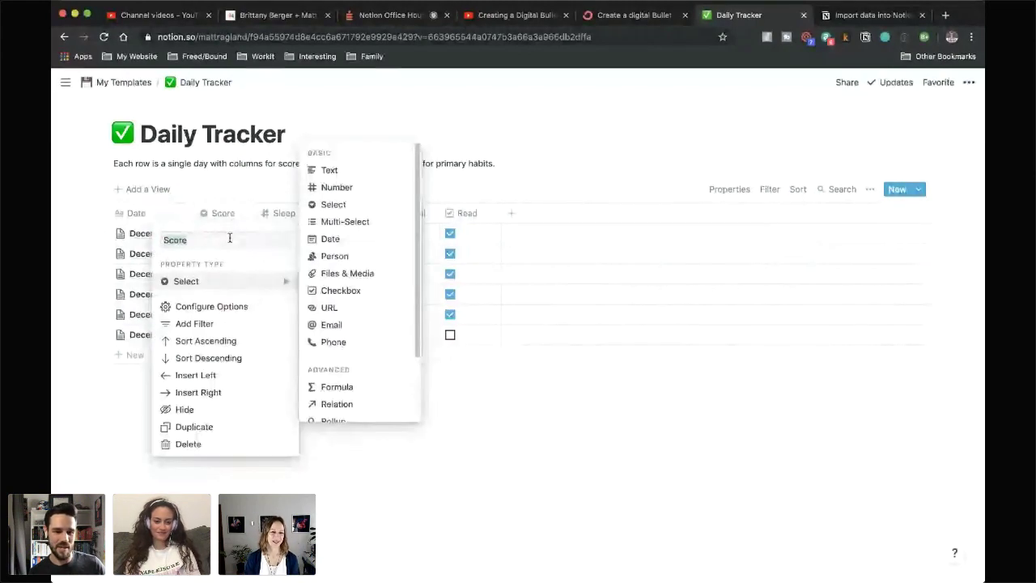
{"action": "left_click", "coordinate": [241, 187]}
{"action": "left_click", "coordinate": [242, 197]}
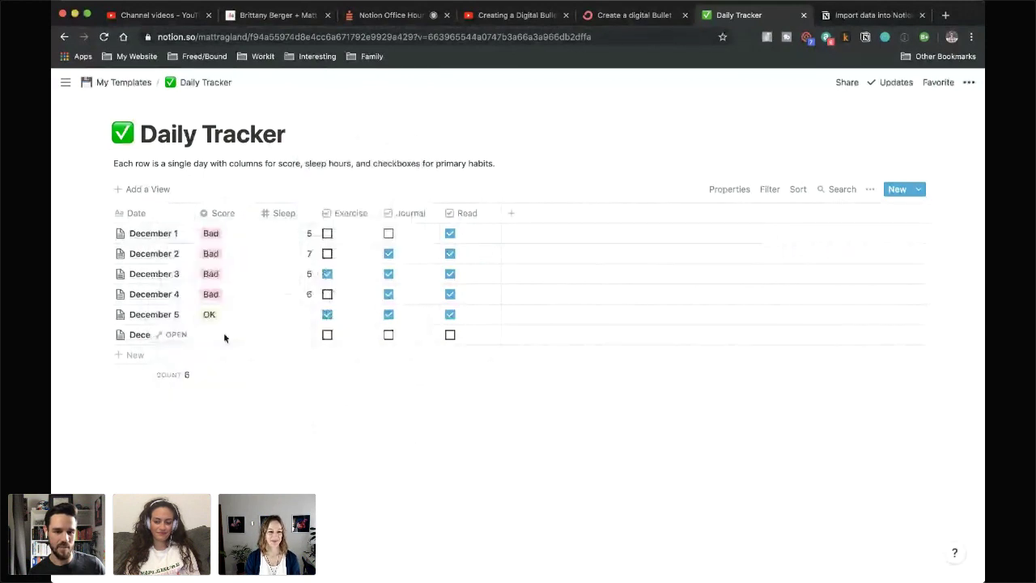
{"action": "left_click", "coordinate": [223, 333]}
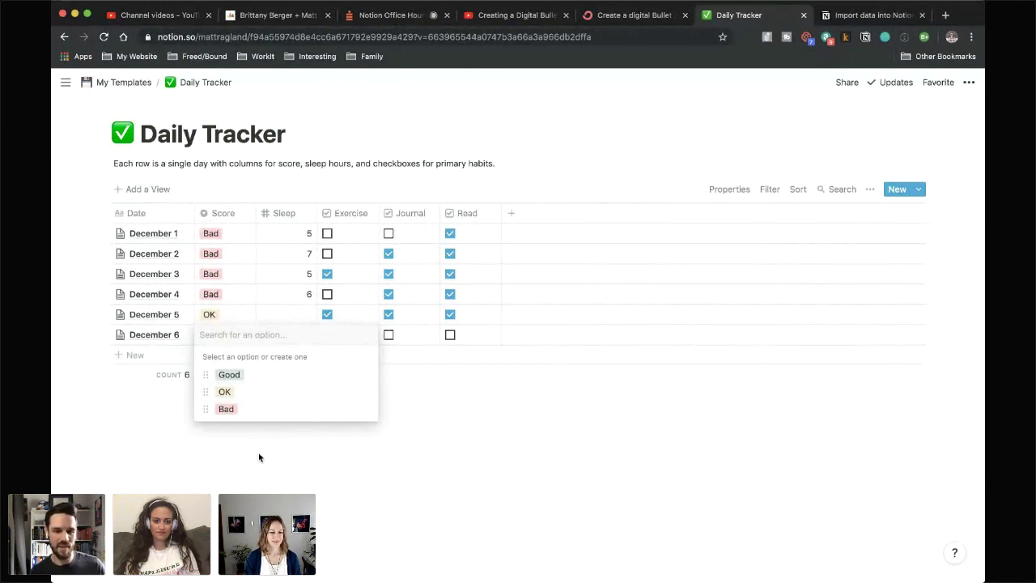
{"action": "key", "text": "Escape"}
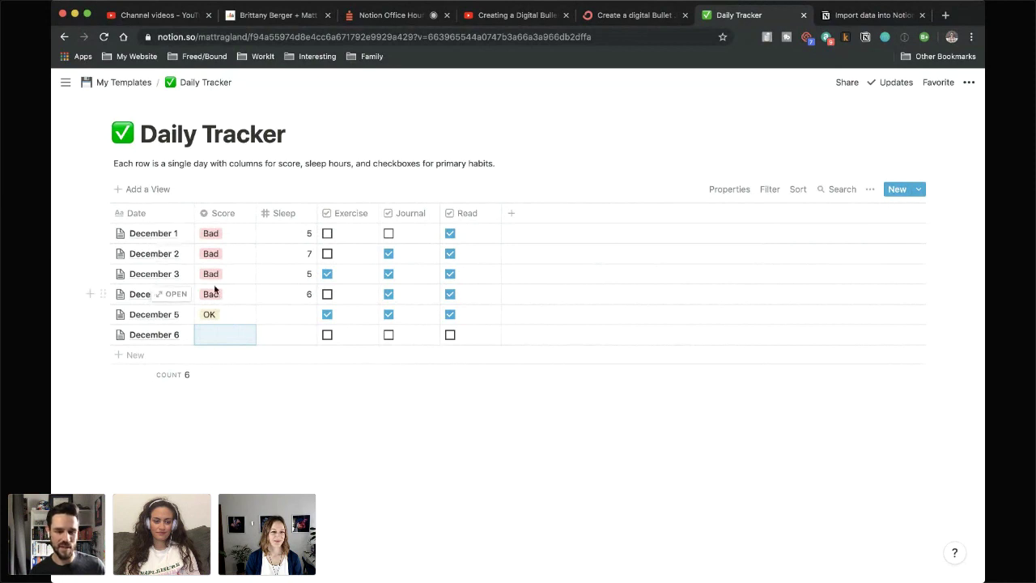
Set the Sleep value for December 5 to 6
{"action": "left_click", "coordinate": [300, 316]}
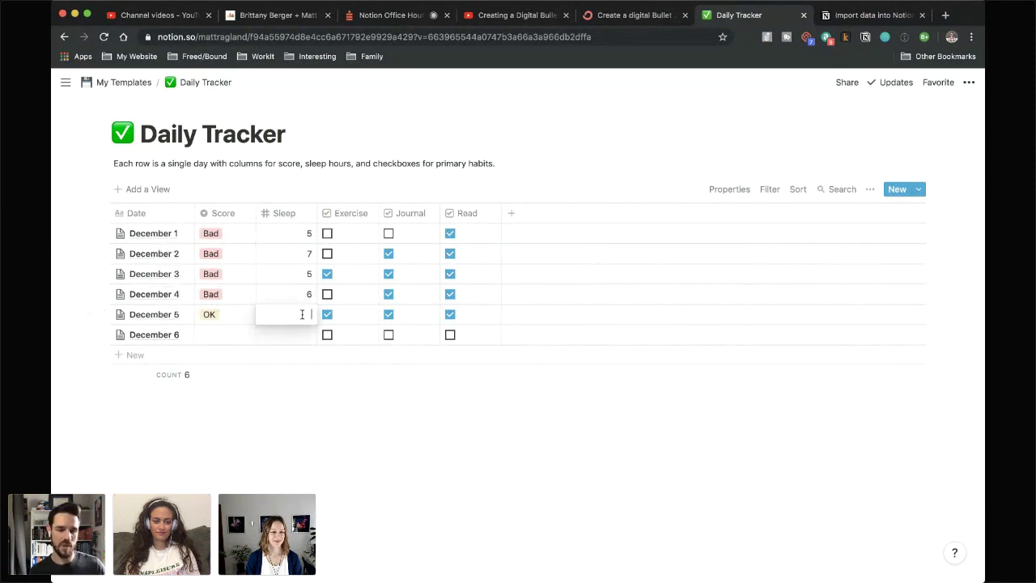
{"action": "type", "text": "6"}
{"action": "key", "text": "Return"}
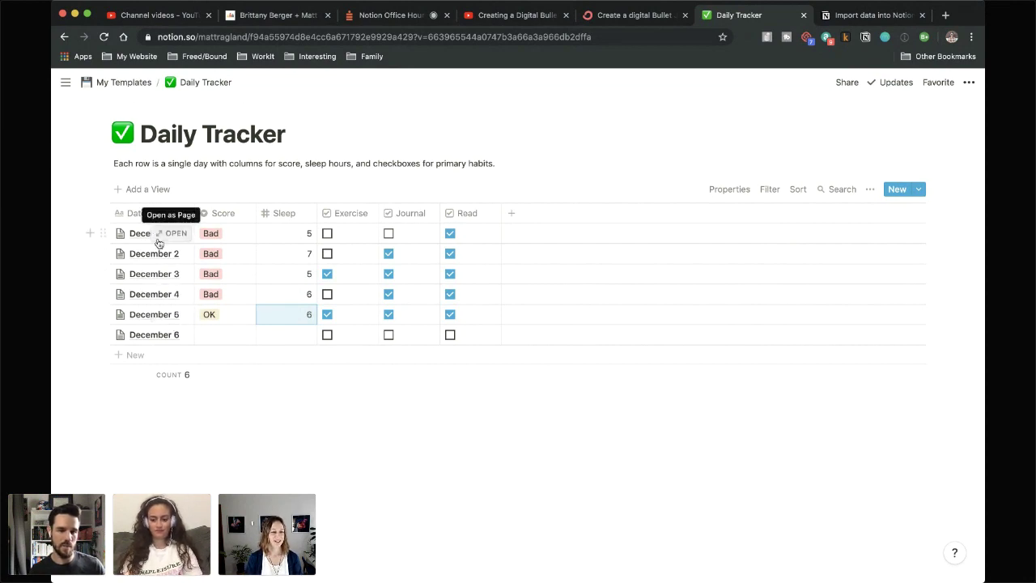
Return to the Bullet Journal page and open the December 2019 page with its weekly agenda
{"action": "left_click", "coordinate": [126, 84]}
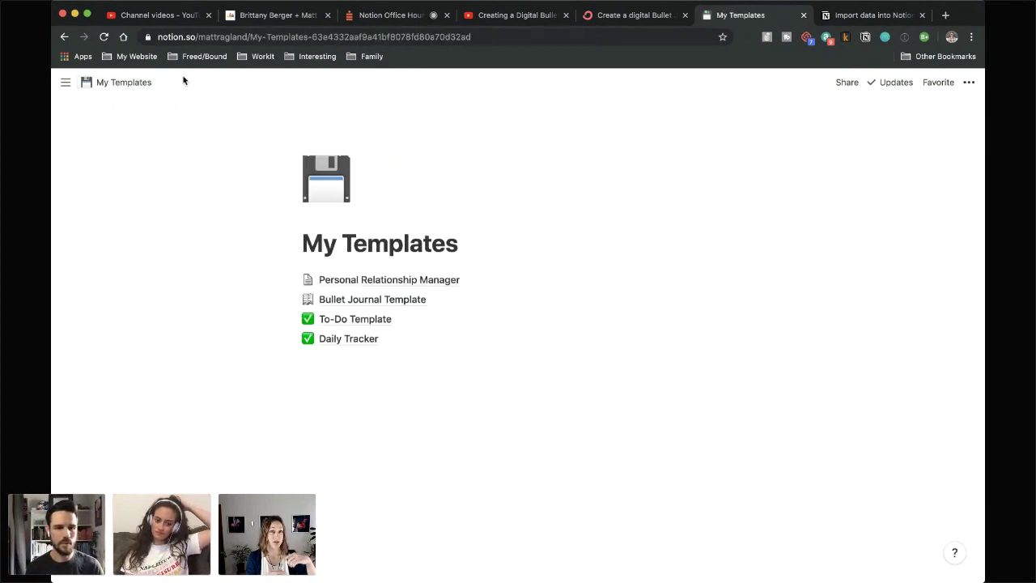
{"action": "left_click", "coordinate": [65, 37]}
{"action": "left_click", "coordinate": [65, 37]}
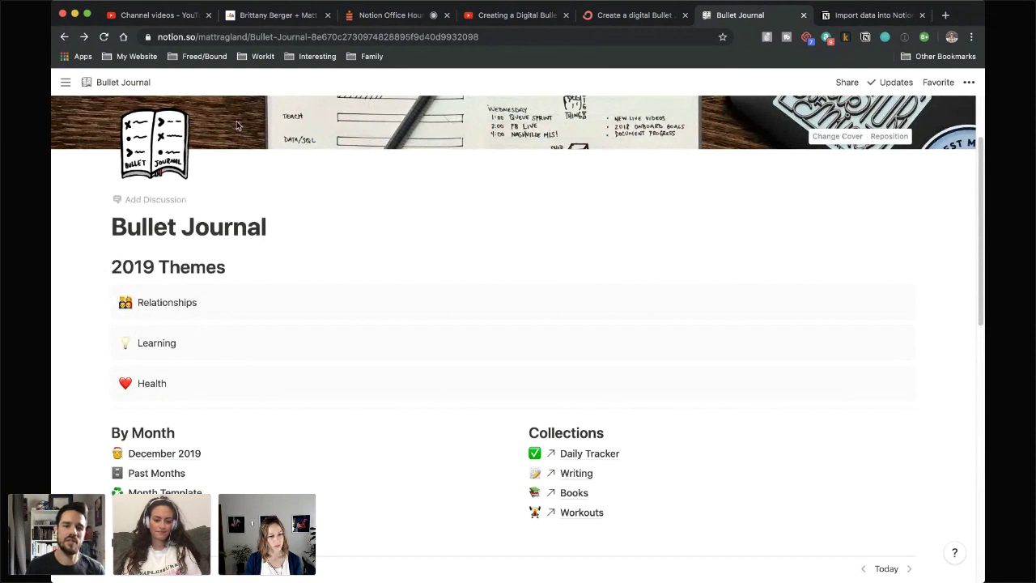
{"action": "scroll", "coordinate": [307, 186], "scroll_direction": "down", "scroll_amount": 1}
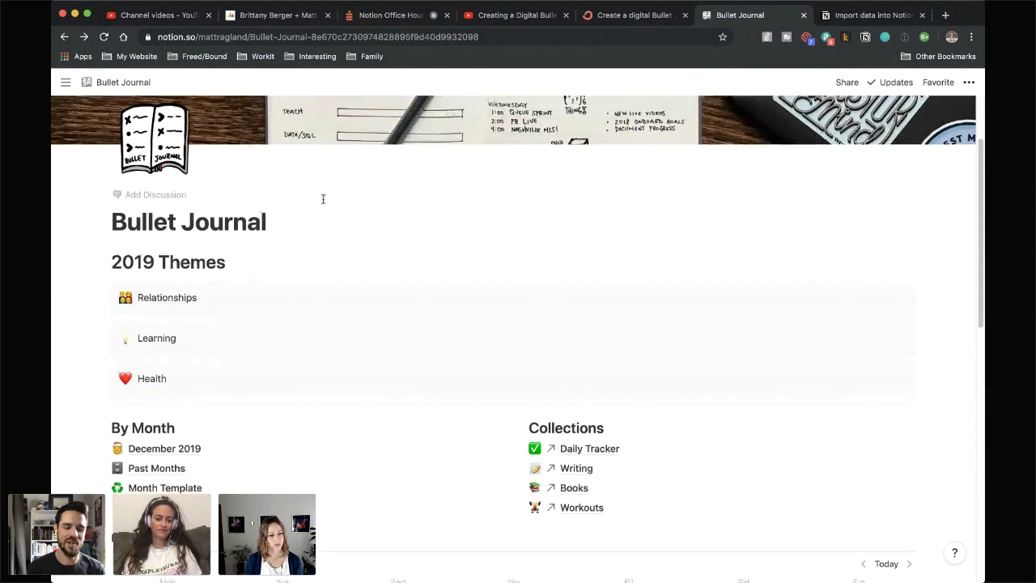
{"action": "left_click", "coordinate": [159, 448]}
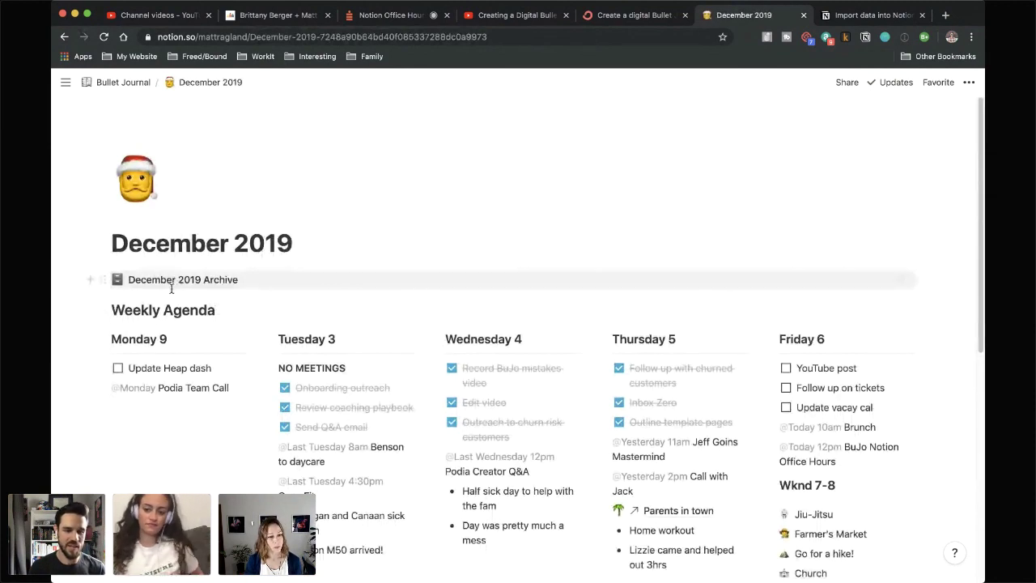
{"action": "scroll", "coordinate": [157, 452], "scroll_direction": "down", "scroll_amount": 5}
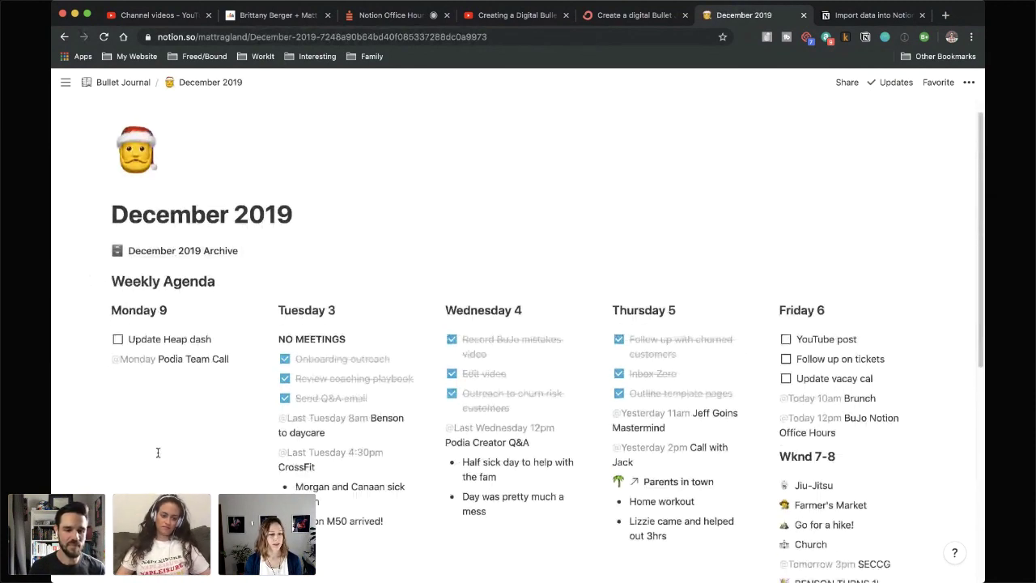
{"action": "scroll", "coordinate": [264, 243], "scroll_direction": "up", "scroll_amount": 4}
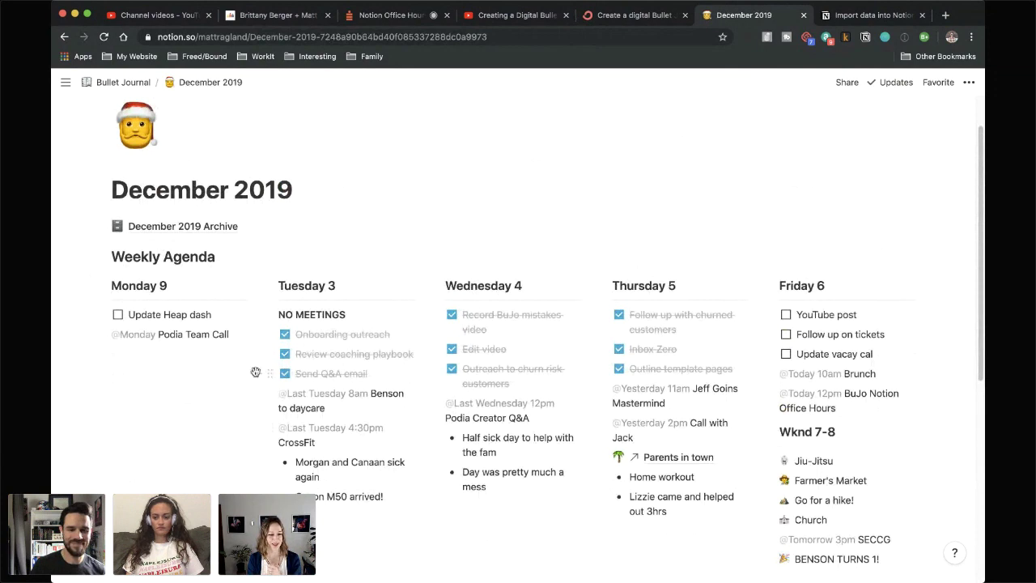
Insert a mention of the Daily Tracker's December 2 page below the Podia Team Call entry under Monday 9
{"action": "left_click", "coordinate": [211, 352]}
{"action": "type", "text": "@"}
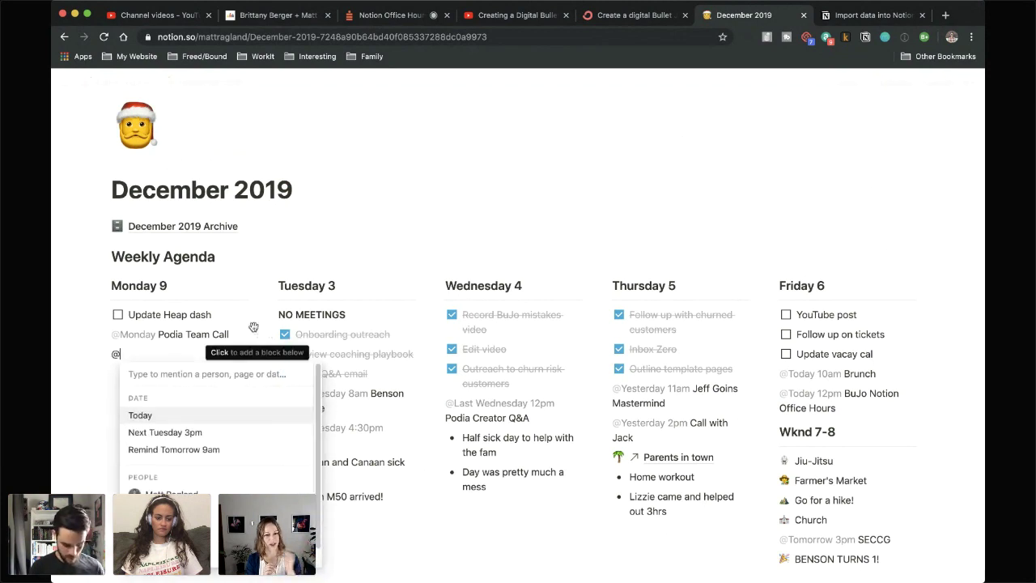
{"action": "type", "text": "decembe"}
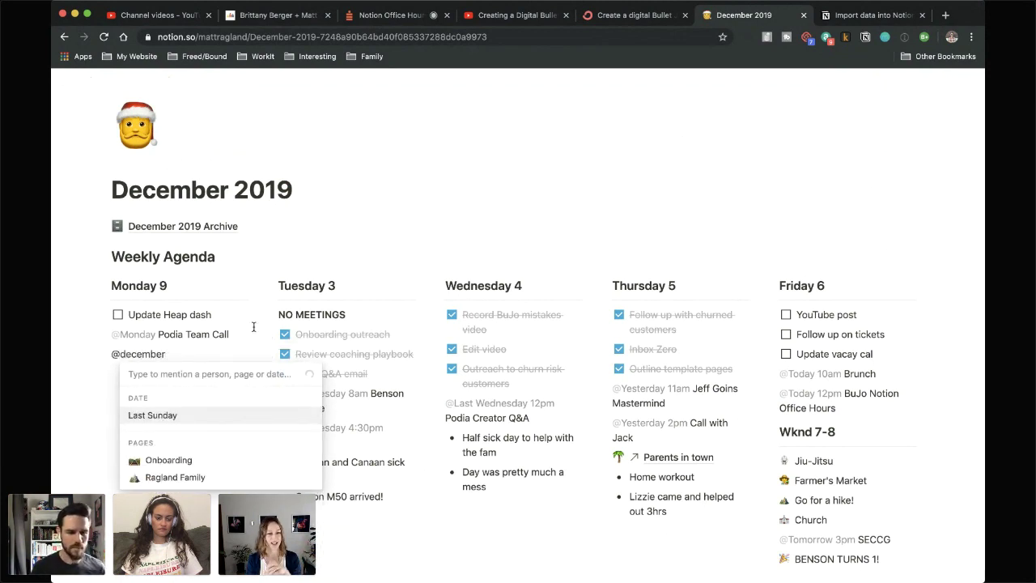
{"action": "type", "text": "r "}
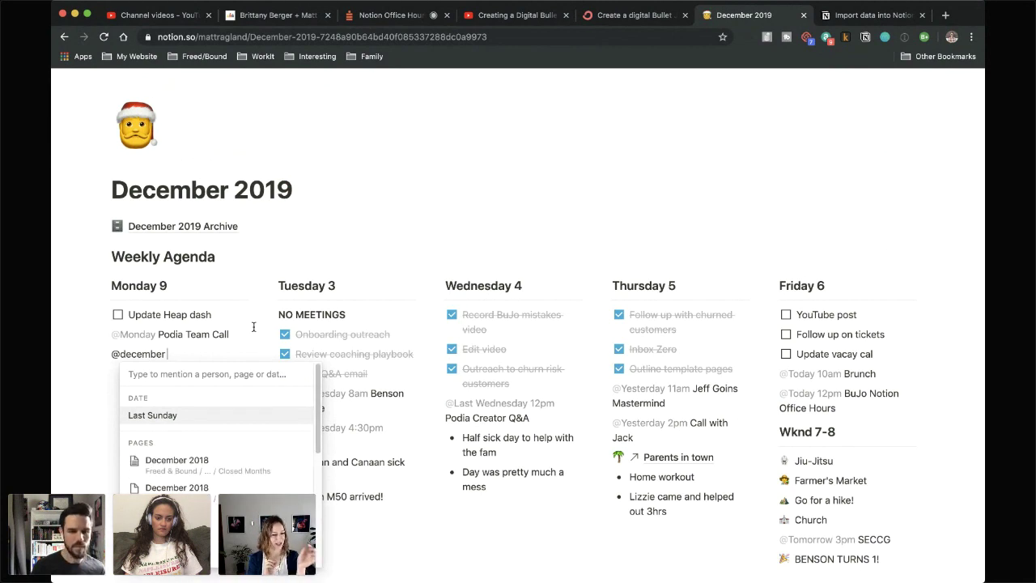
{"action": "type", "text": "9"}
{"action": "key", "text": "BackSpace"}
{"action": "key", "text": "BackSpace"}
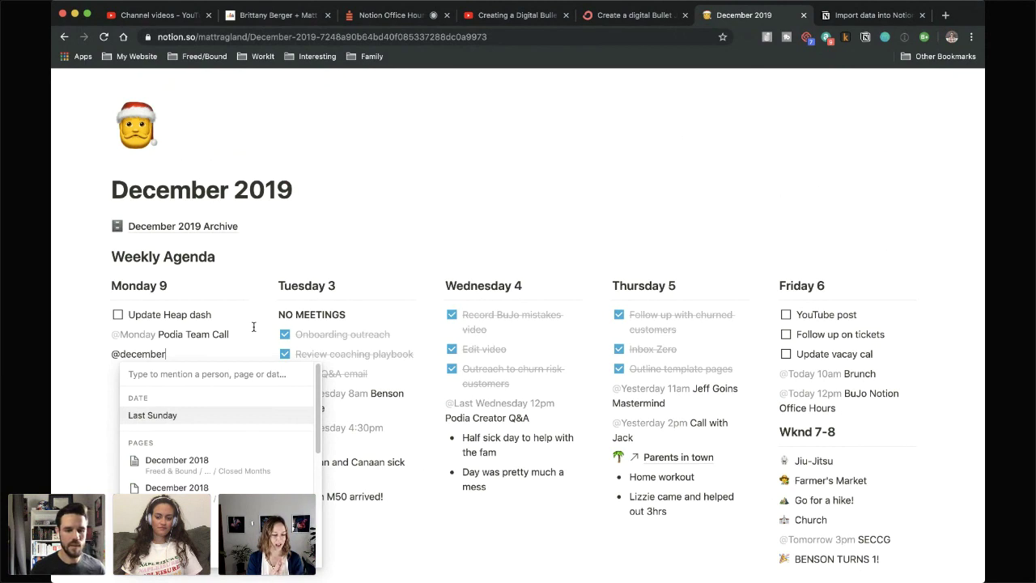
{"action": "scroll", "coordinate": [240, 486], "scroll_direction": "down", "scroll_amount": 5}
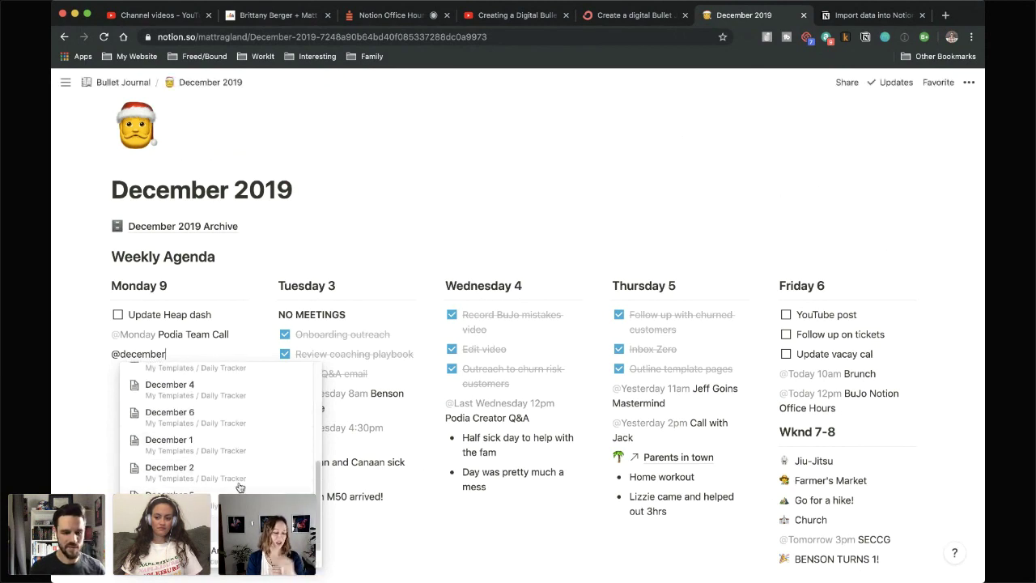
{"action": "left_click", "coordinate": [232, 477]}
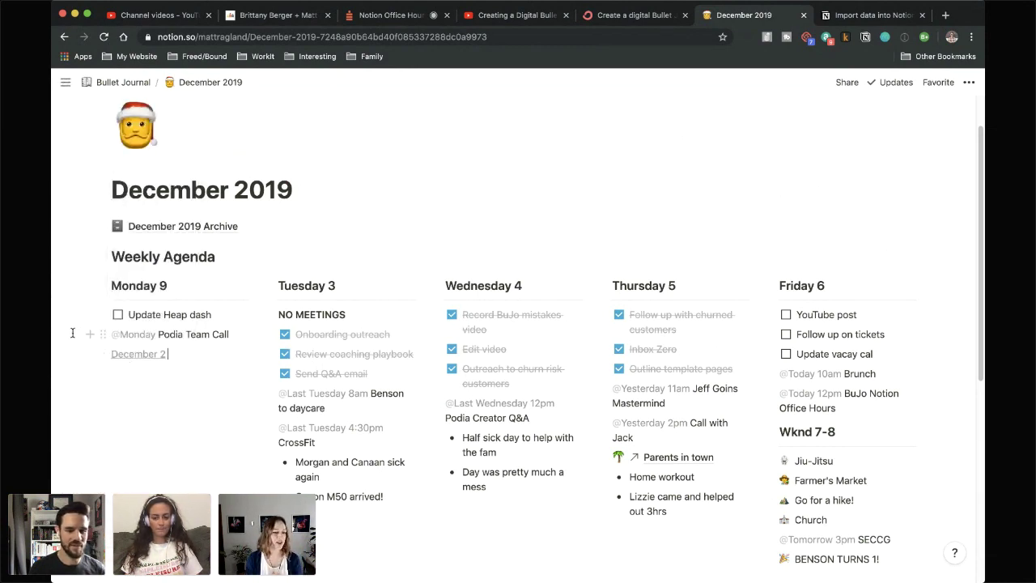
Delete the December 2 page mention and the empty line below it from the Monday 9 column
{"action": "left_click_drag", "start_coordinate": [72, 332], "coordinate": [242, 336]}
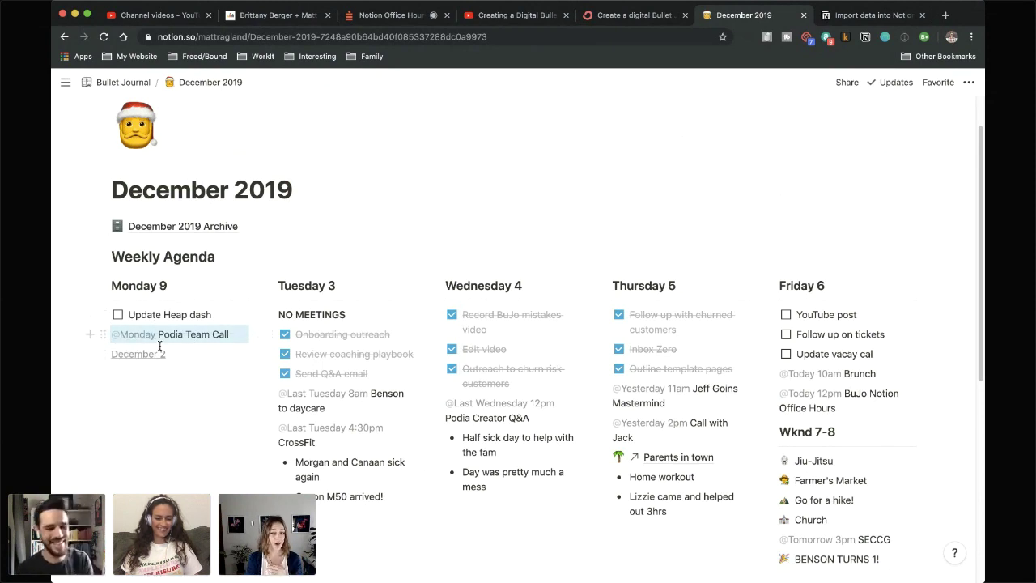
{"action": "left_click", "coordinate": [181, 383]}
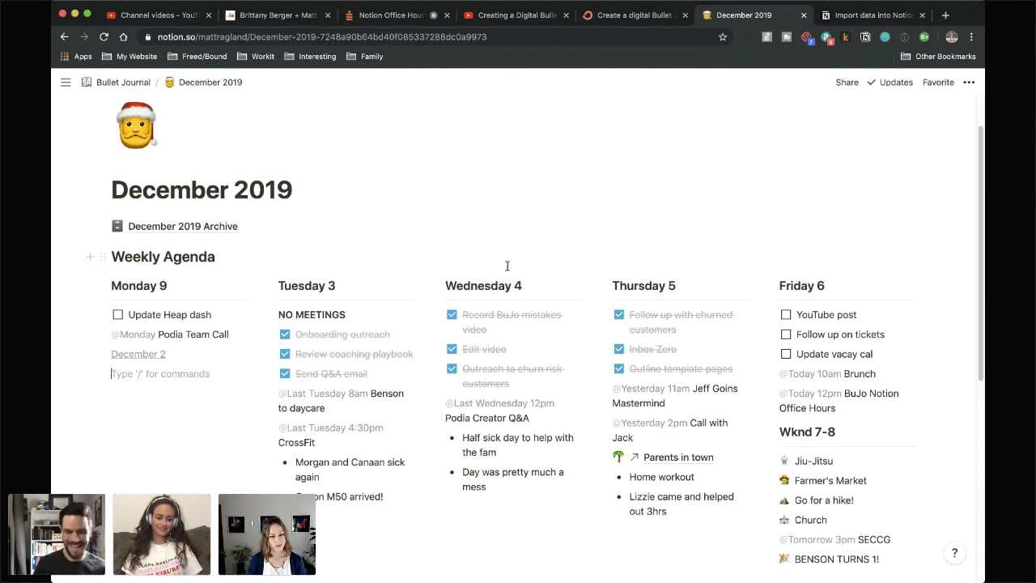
{"action": "key", "text": "BackSpace"}
{"action": "key", "text": "BackSpace"}
{"action": "key", "text": "BackSpace"}
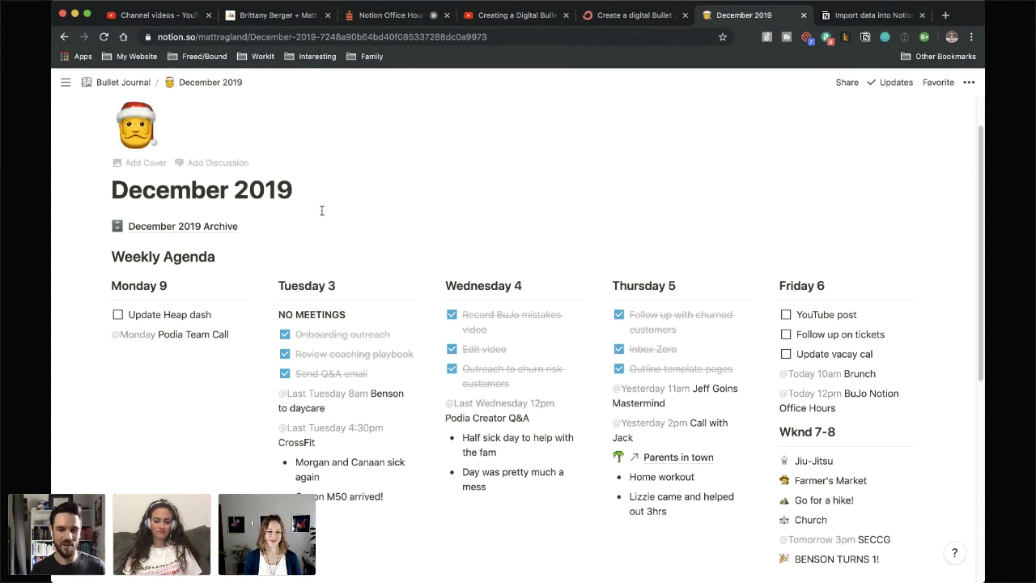
Add a mention of the Daily Tracker's December 3 page at the end of the Tuesday 3 column
{"action": "left_click", "coordinate": [215, 363]}
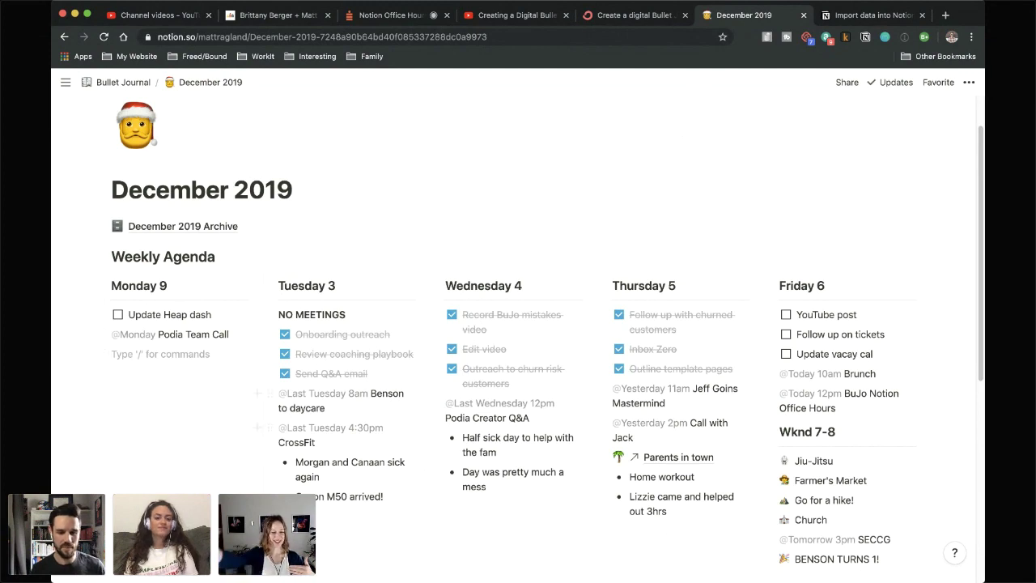
{"action": "left_click", "coordinate": [326, 522]}
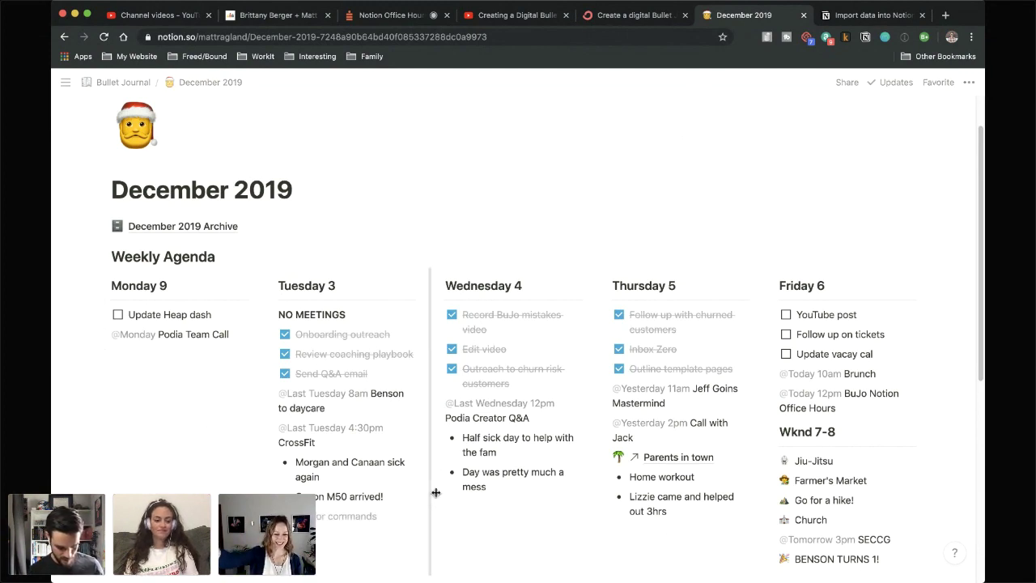
{"action": "type", "text": "@last"}
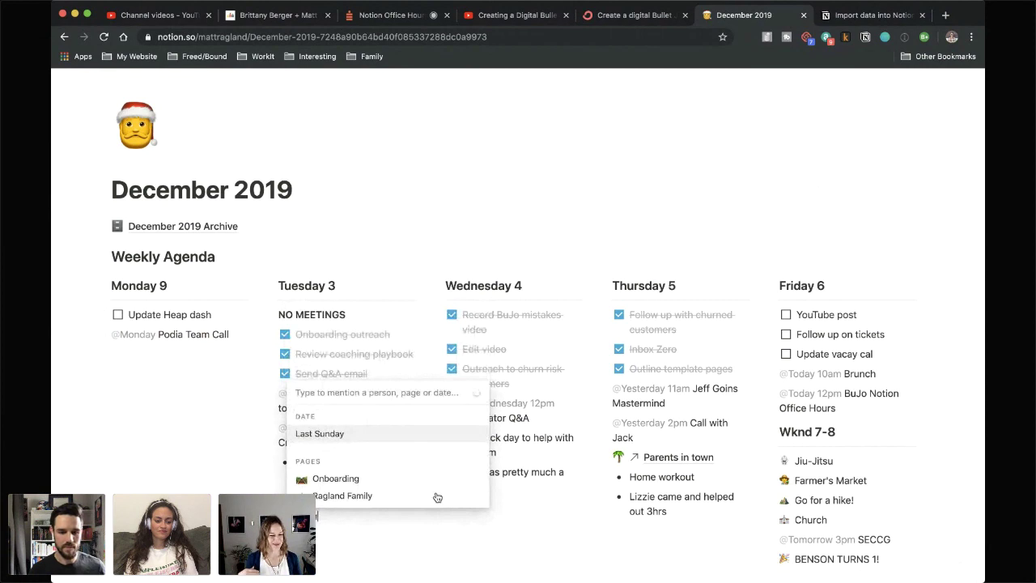
{"action": "type", "text": "ec 3"}
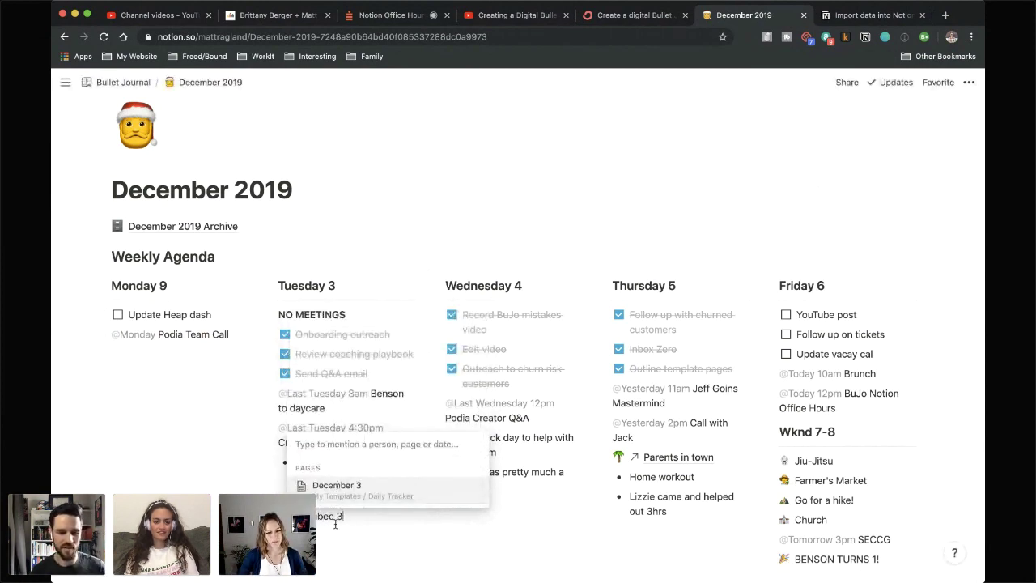
{"action": "key", "text": "Return"}
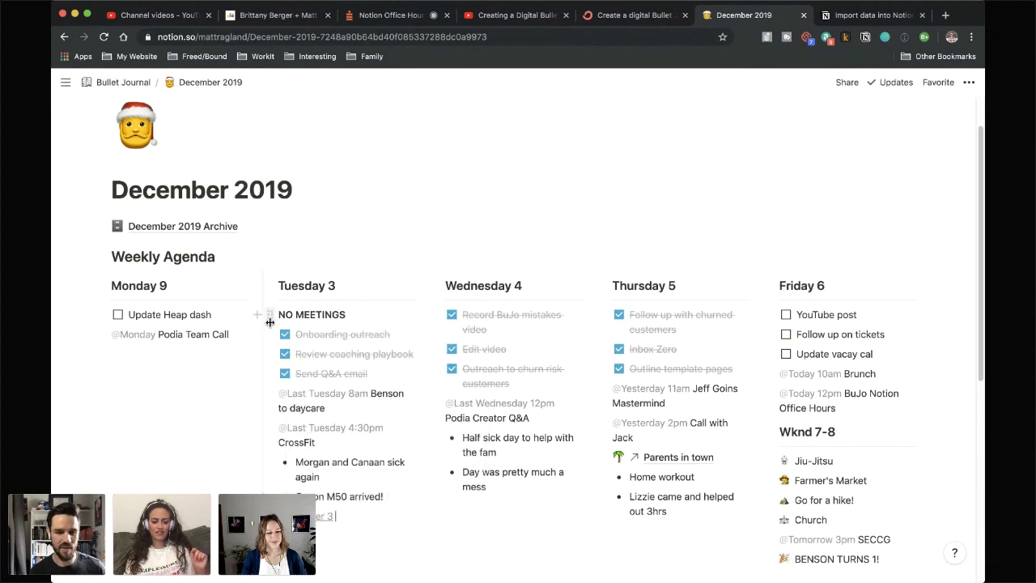
Try to move the Tuesday 3 entries below NO MEETINGS into the December 3 page mention, and restore their original order
{"action": "left_click", "coordinate": [389, 495]}
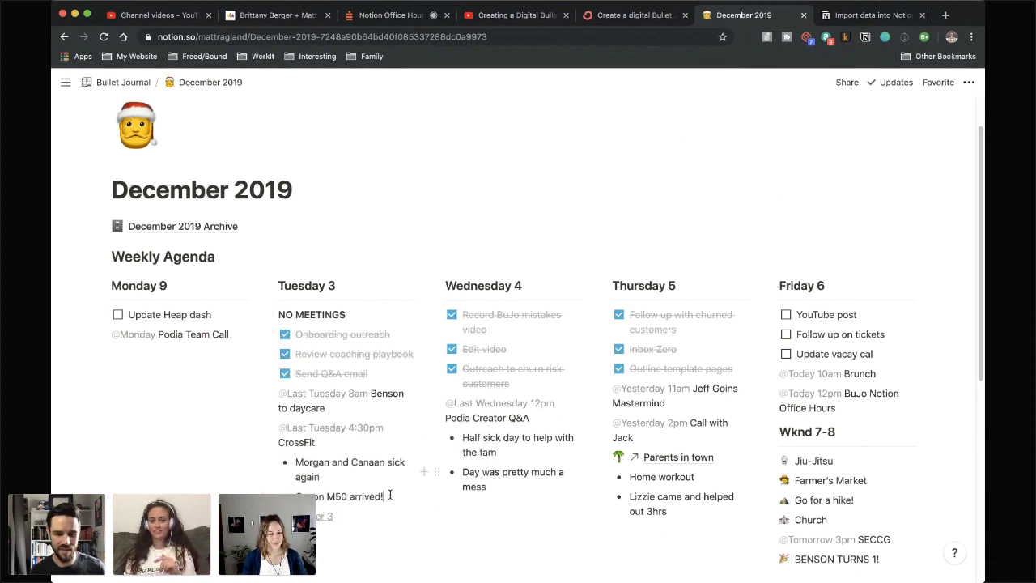
{"action": "left_click_drag", "start_coordinate": [389, 494], "coordinate": [317, 530]}
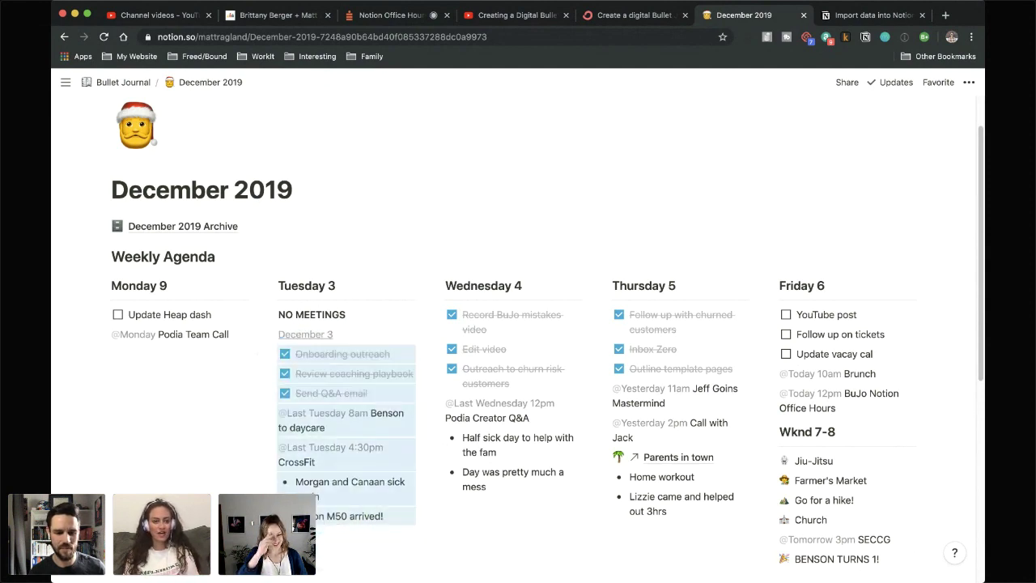
{"action": "left_click_drag", "start_coordinate": [272, 356], "coordinate": [315, 325]}
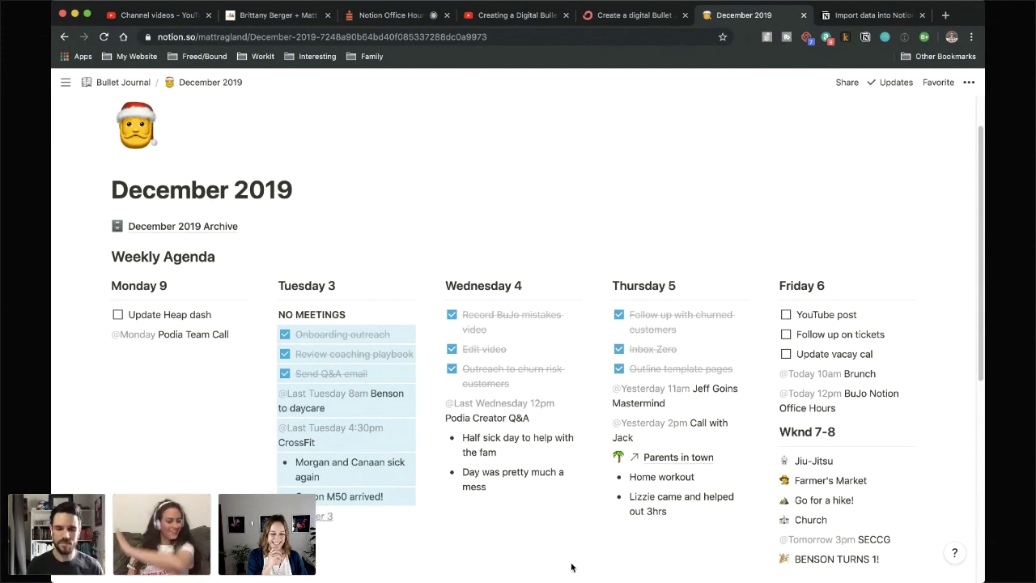
{"action": "left_click", "coordinate": [394, 208]}
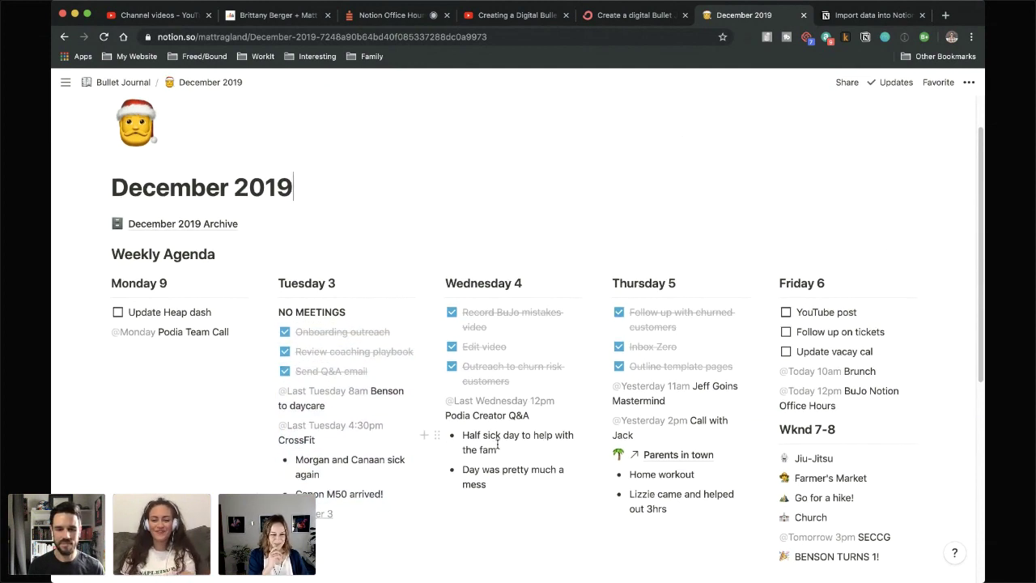
Look over the Podia, Home & Family, Freed & Bound and Misc Tasks lists and the workspace's private pages
{"action": "scroll", "coordinate": [498, 447], "scroll_direction": "down", "scroll_amount": 2}
{"action": "scroll", "coordinate": [496, 443], "scroll_direction": "down", "scroll_amount": 3}
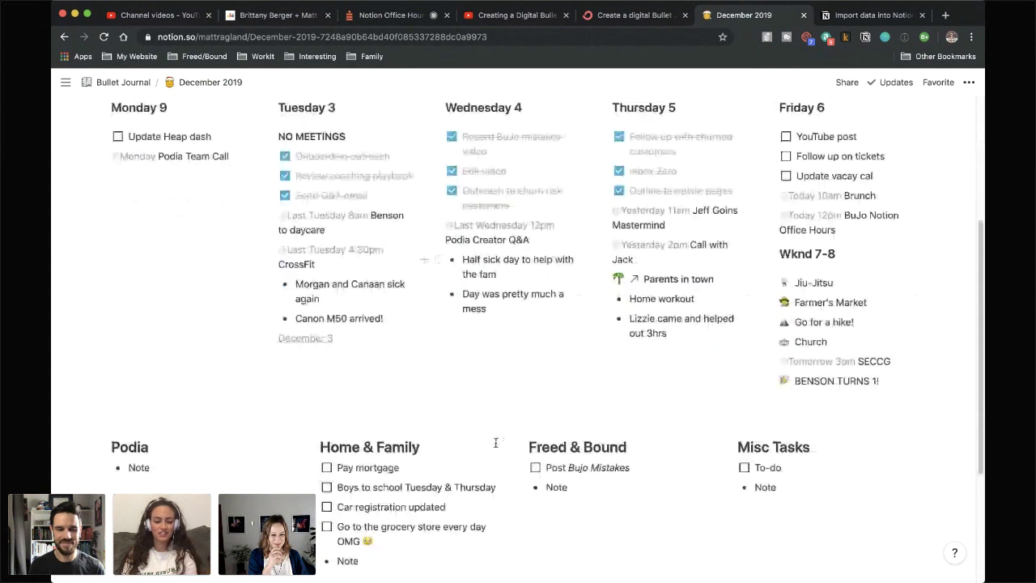
{"action": "scroll", "coordinate": [495, 443], "scroll_direction": "down", "scroll_amount": 1}
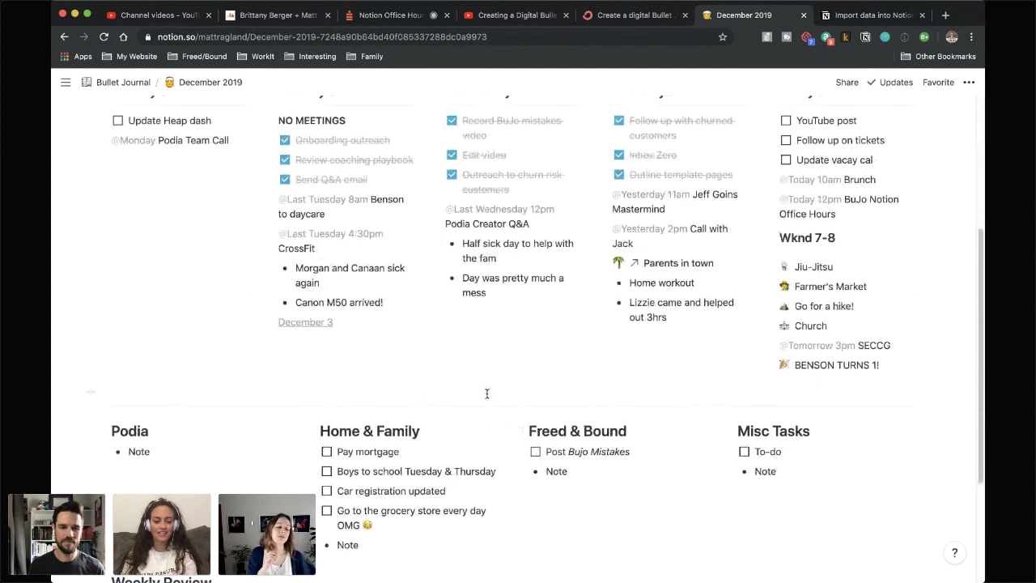
{"action": "scroll", "coordinate": [486, 390], "scroll_direction": "down", "scroll_amount": 2}
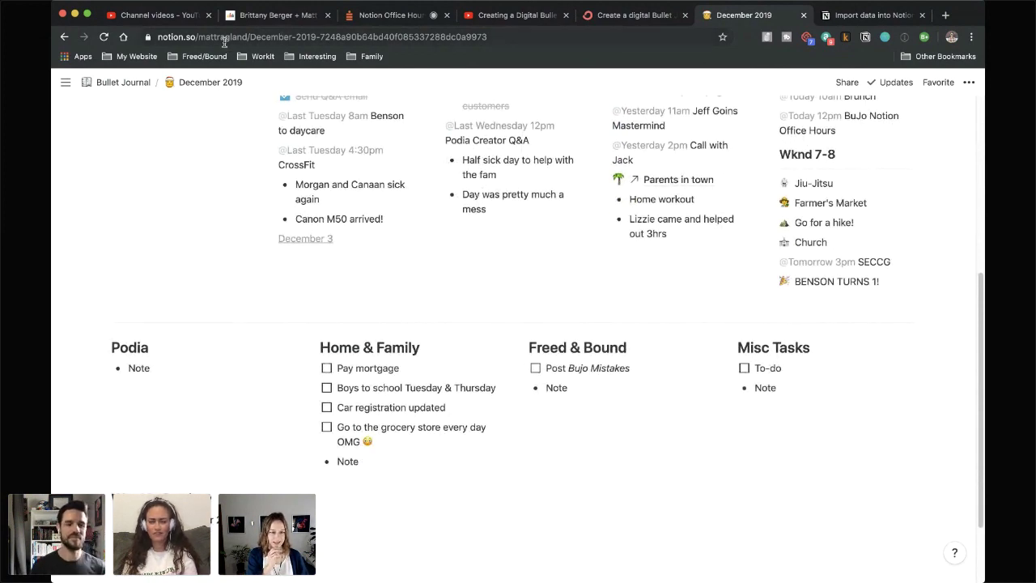
{"action": "mouse_move", "coordinate": [65, 148]}
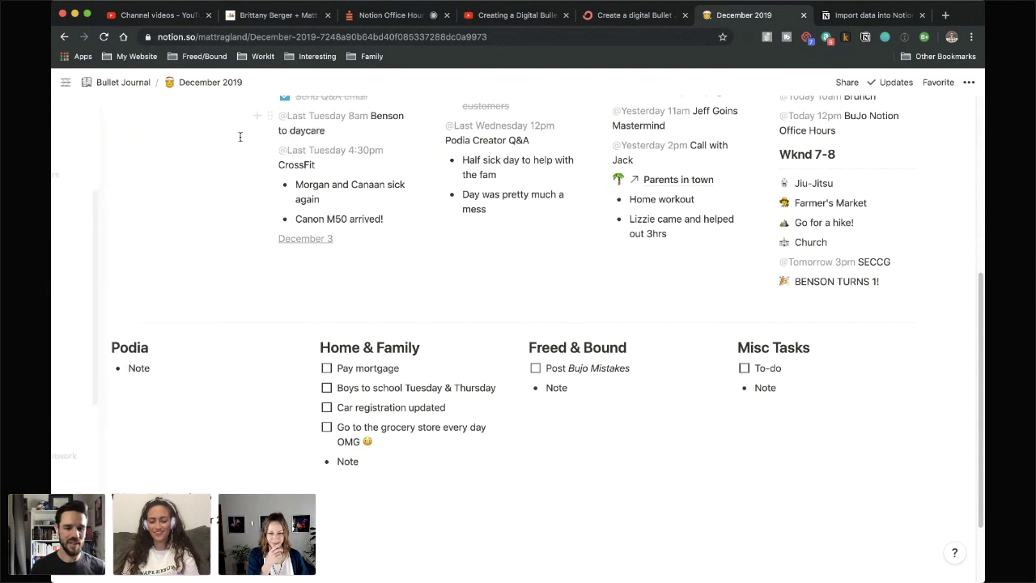
{"action": "scroll", "coordinate": [94, 339], "scroll_direction": "down", "scroll_amount": 1}
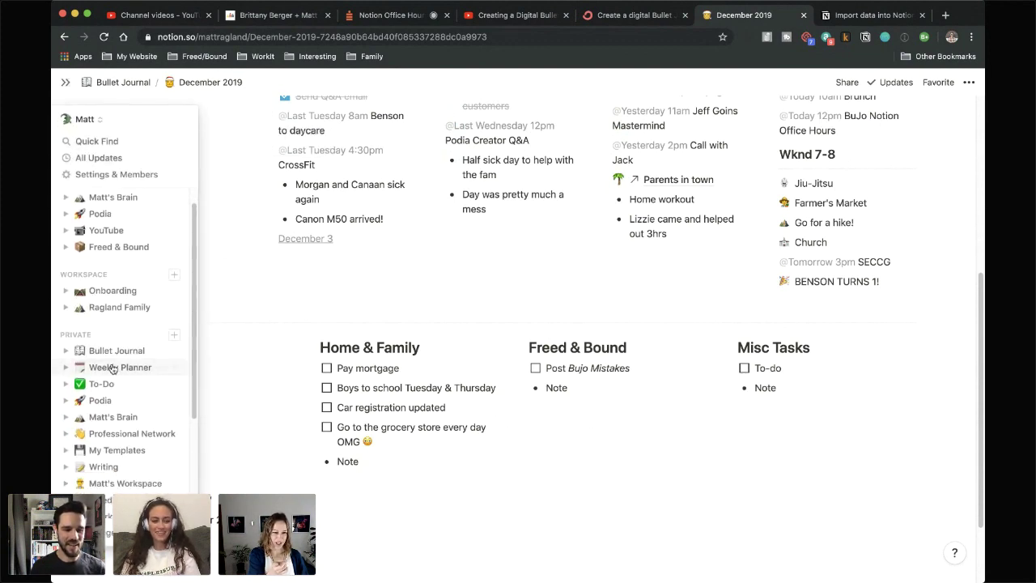
{"action": "scroll", "coordinate": [428, 377], "scroll_direction": "up", "scroll_amount": 5}
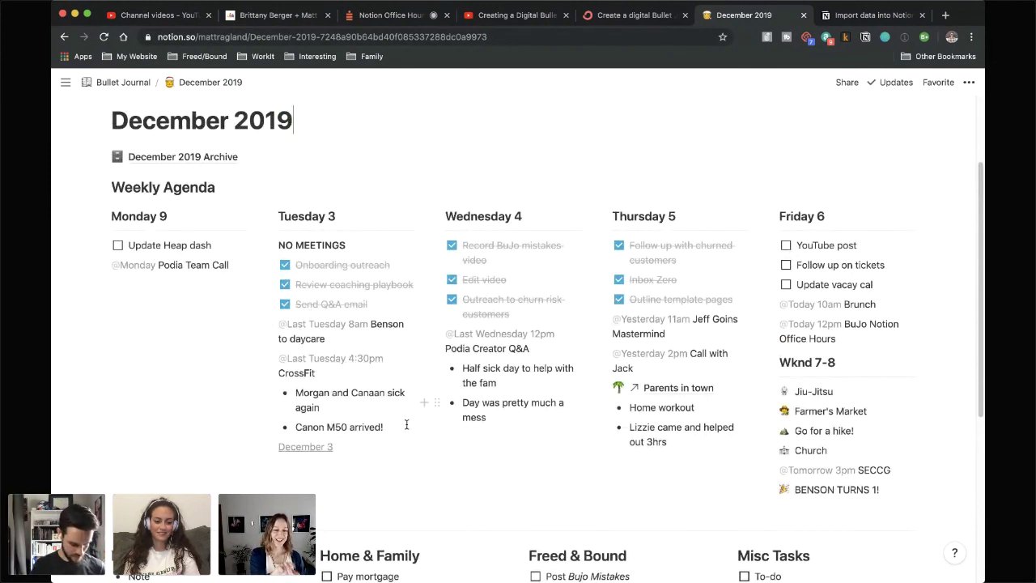
Move the Tuesday 3 entries below NO MEETINGS into the Daily Tracker's December 3 page, leaving no empty line under the mention
{"action": "left_click_drag", "start_coordinate": [406, 425], "coordinate": [270, 265]}
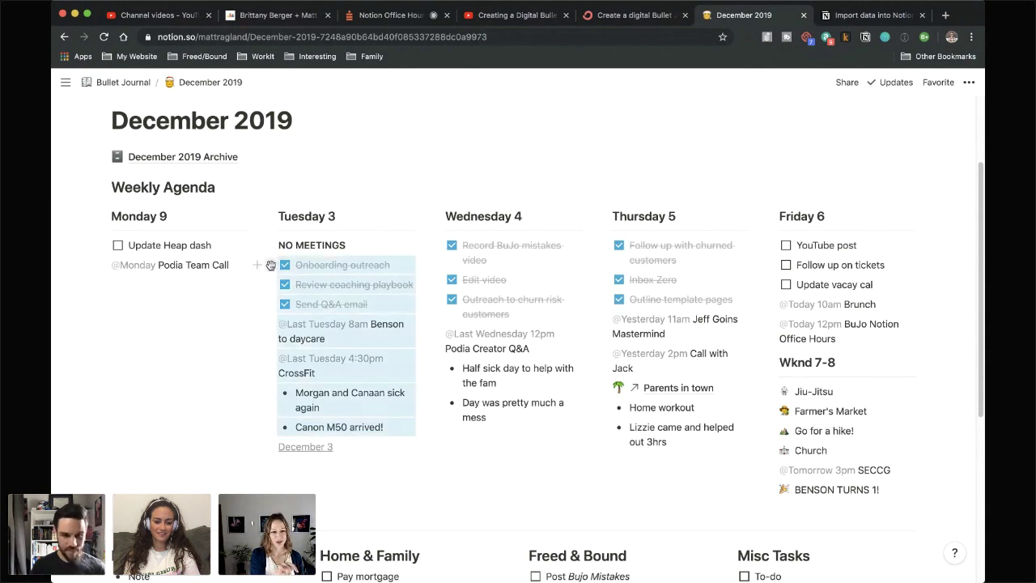
{"action": "left_click", "coordinate": [270, 265]}
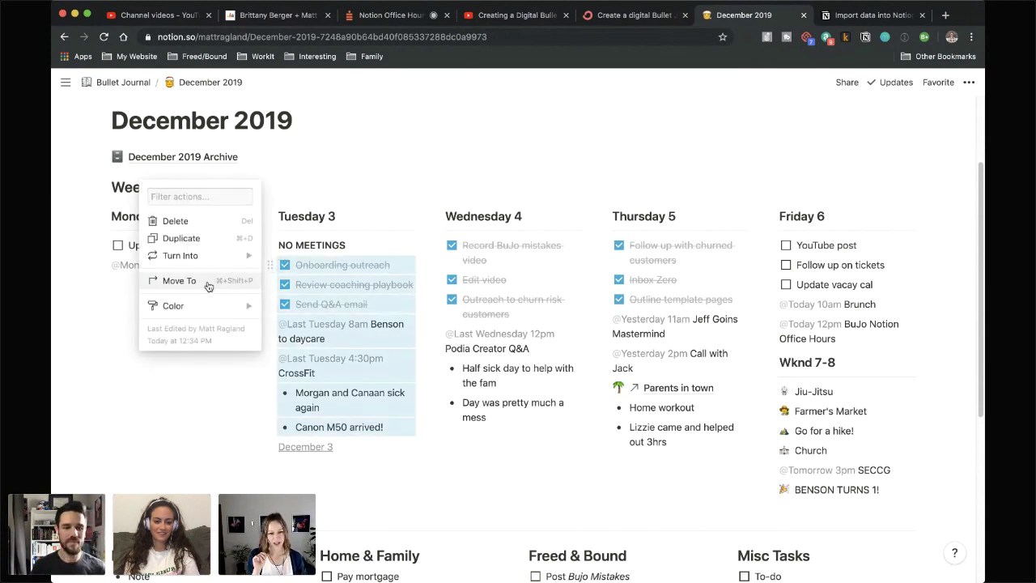
{"action": "left_click", "coordinate": [183, 281]}
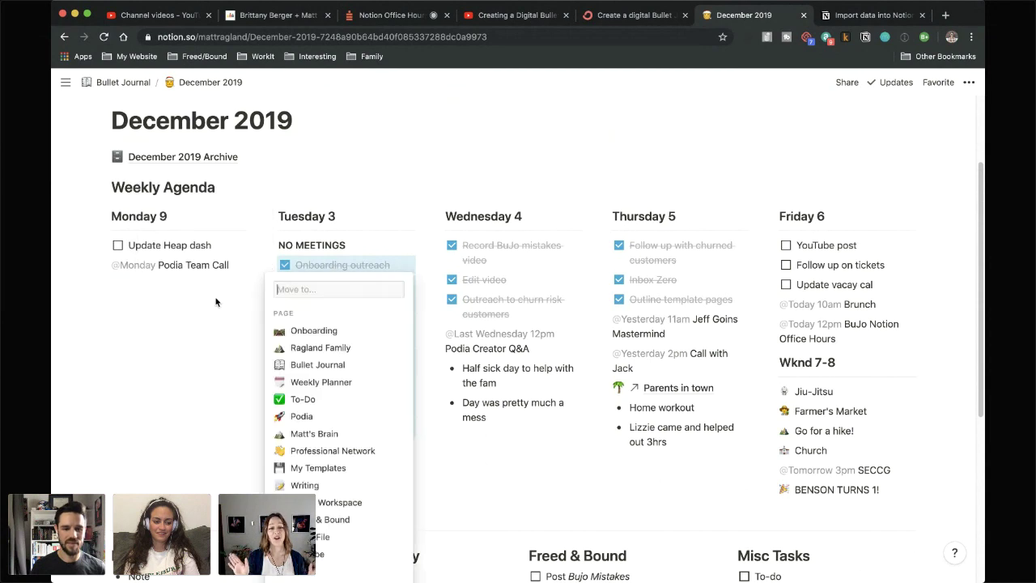
{"action": "type", "text": "decem"}
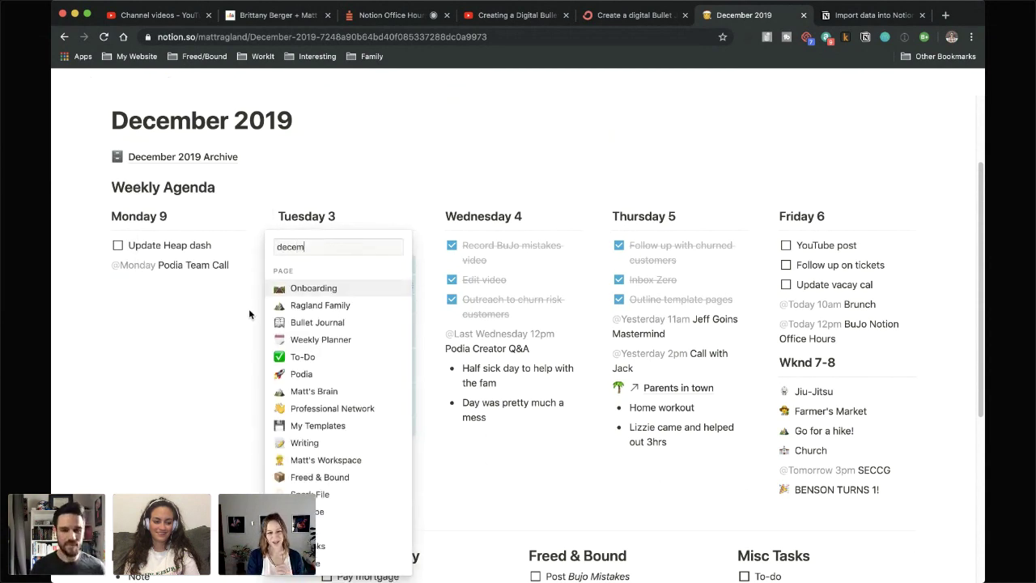
{"action": "type", "text": "ber 3"}
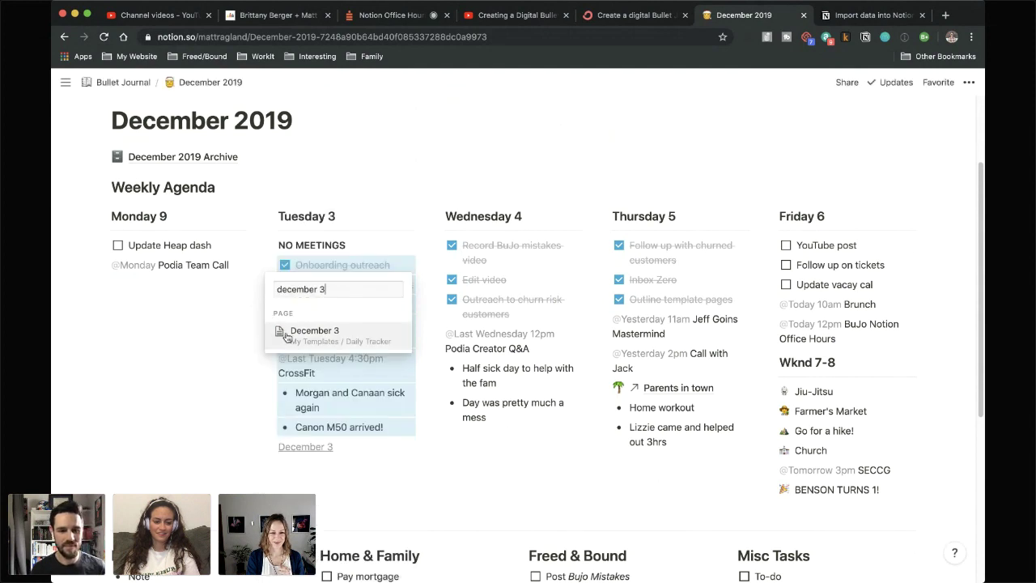
{"action": "left_click", "coordinate": [281, 331]}
{"action": "left_click", "coordinate": [331, 293]}
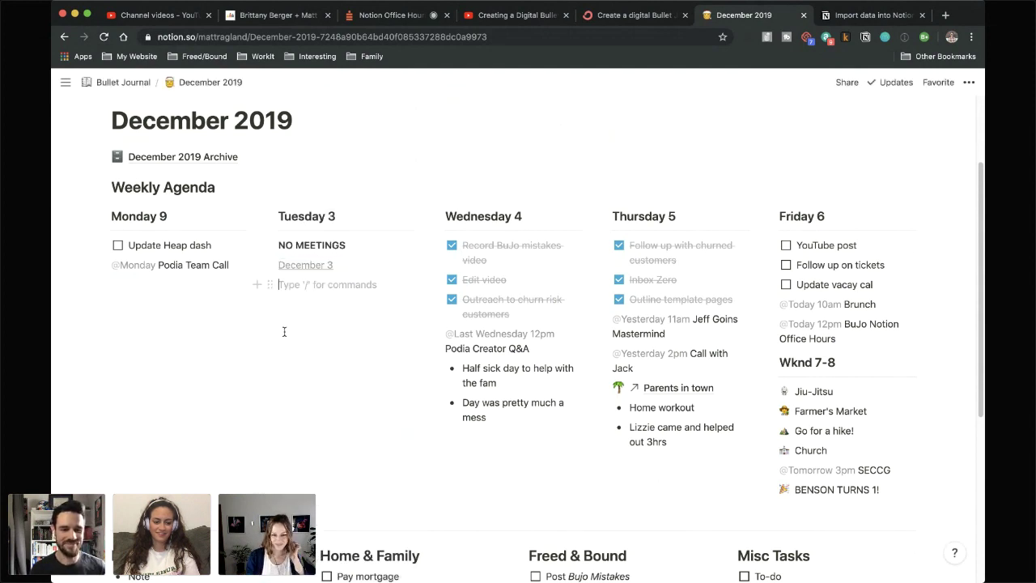
{"action": "left_click", "coordinate": [284, 331]}
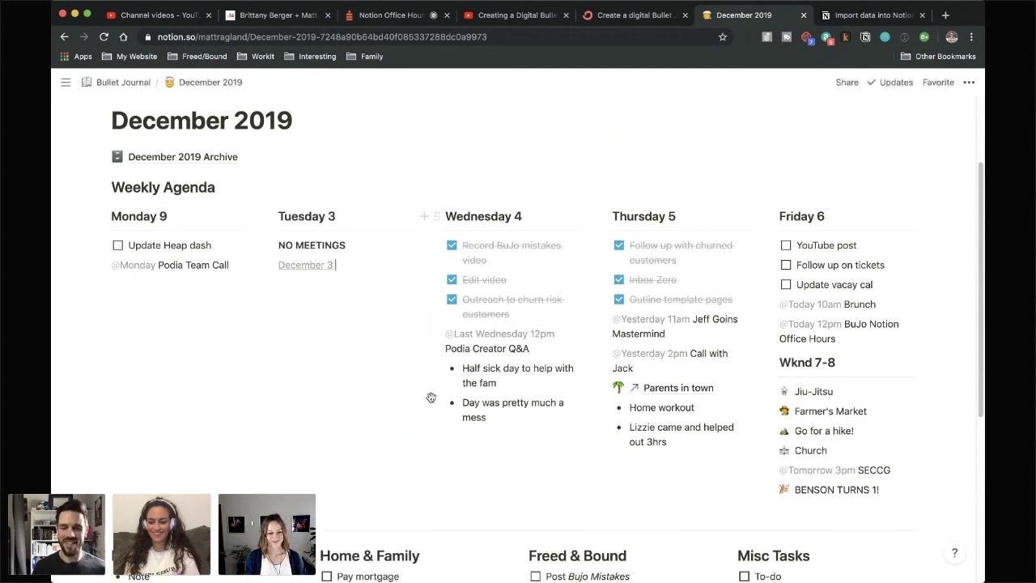
Look over the task lists and the Weekly Review section at the end of the December 2019 page
{"action": "scroll", "coordinate": [501, 121], "scroll_direction": "down", "scroll_amount": 5}
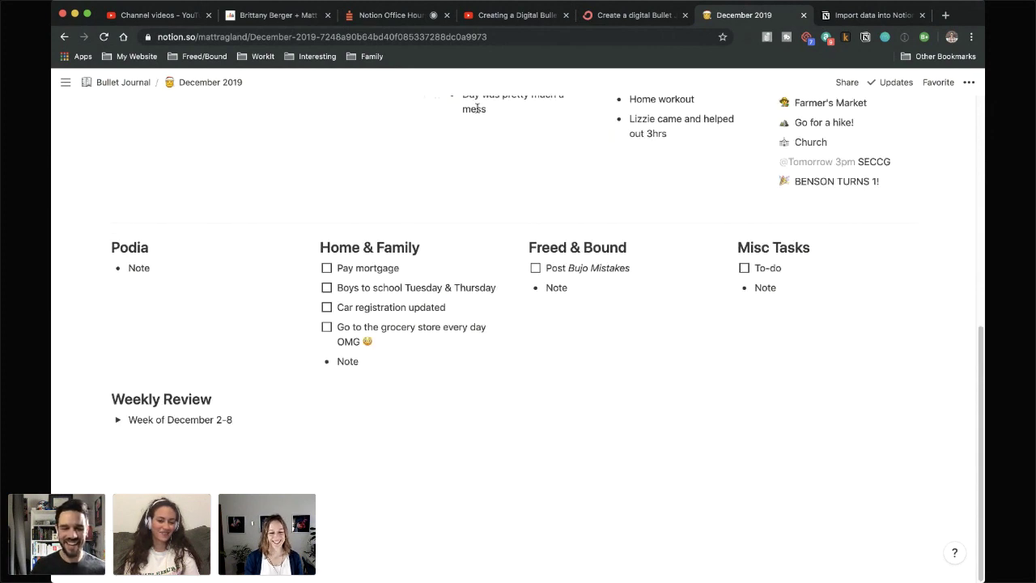
{"action": "left_click", "coordinate": [131, 437]}
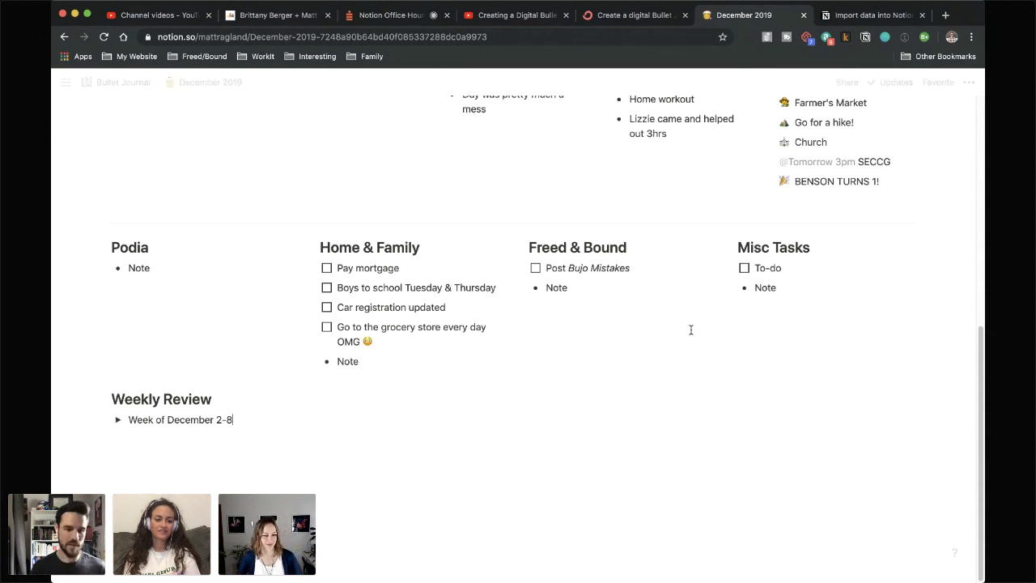
{"action": "scroll", "coordinate": [606, 296], "scroll_direction": "up", "scroll_amount": 10}
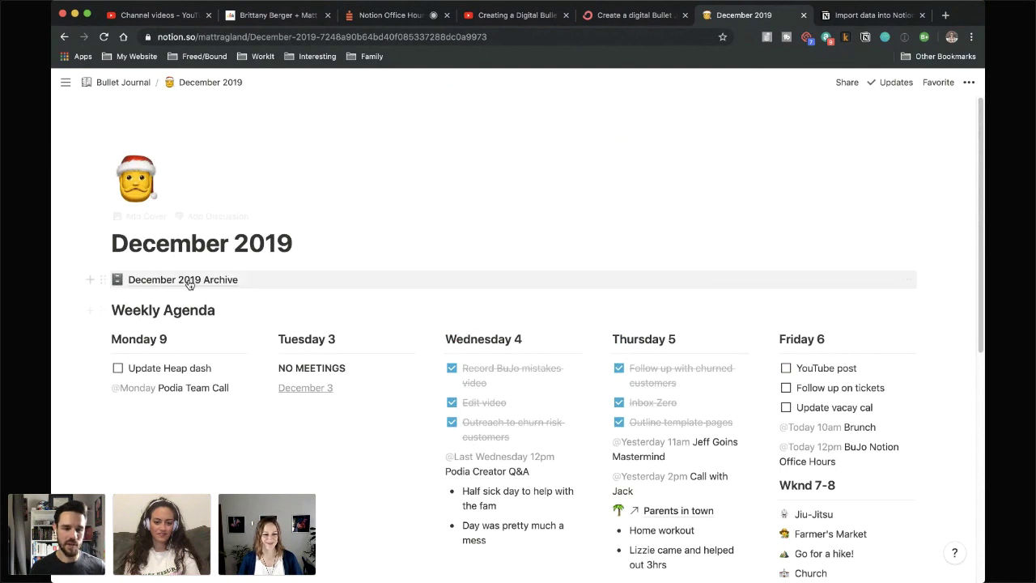
Go back to the Bullet Journal page, open its Month Template and examine the template's weekly layout
{"action": "left_click", "coordinate": [139, 86]}
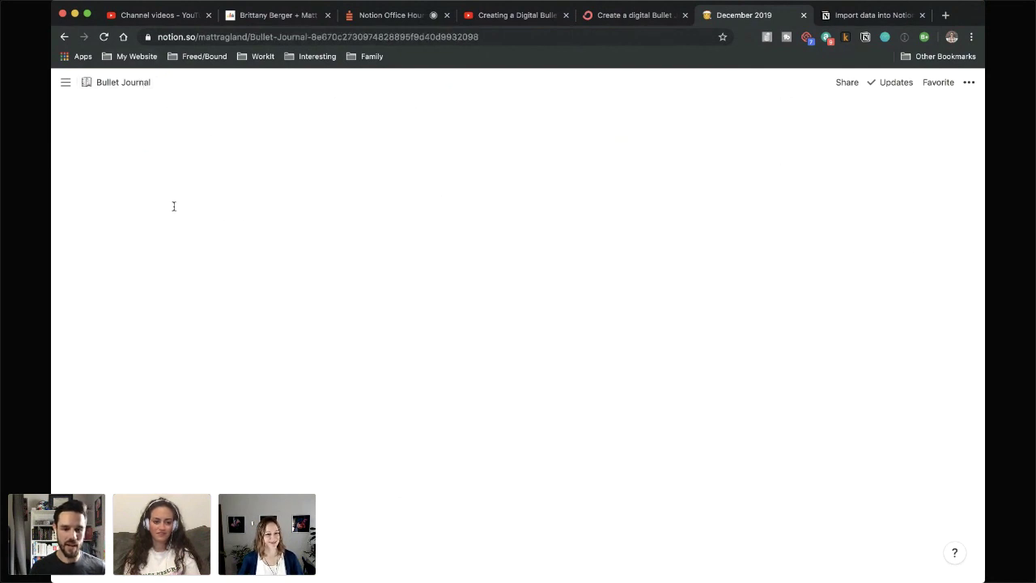
{"action": "scroll", "coordinate": [215, 308], "scroll_direction": "down", "scroll_amount": 3}
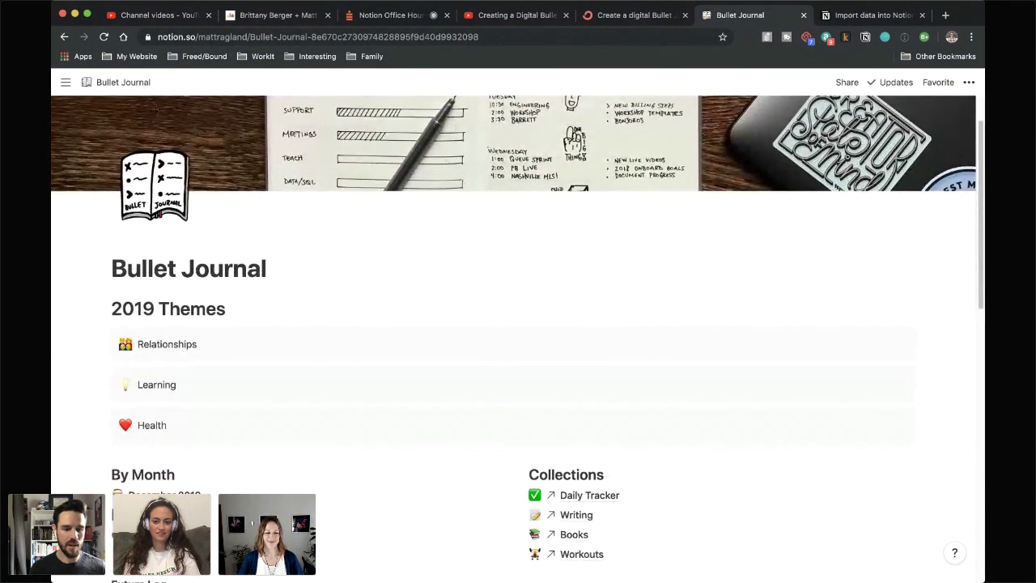
{"action": "scroll", "coordinate": [174, 494], "scroll_direction": "down", "scroll_amount": 2}
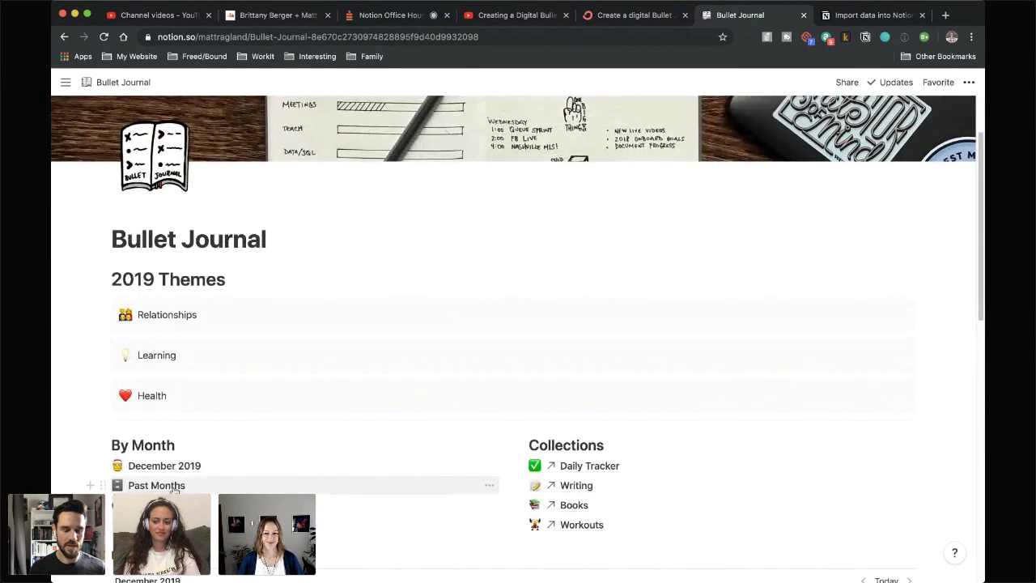
{"action": "scroll", "coordinate": [162, 494], "scroll_direction": "down", "scroll_amount": 2}
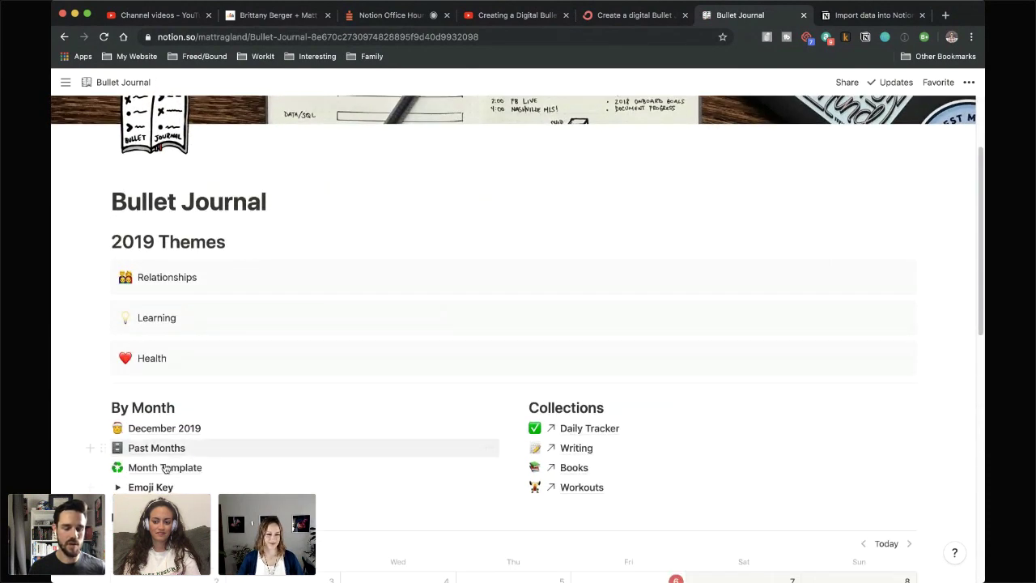
{"action": "left_click", "coordinate": [144, 470]}
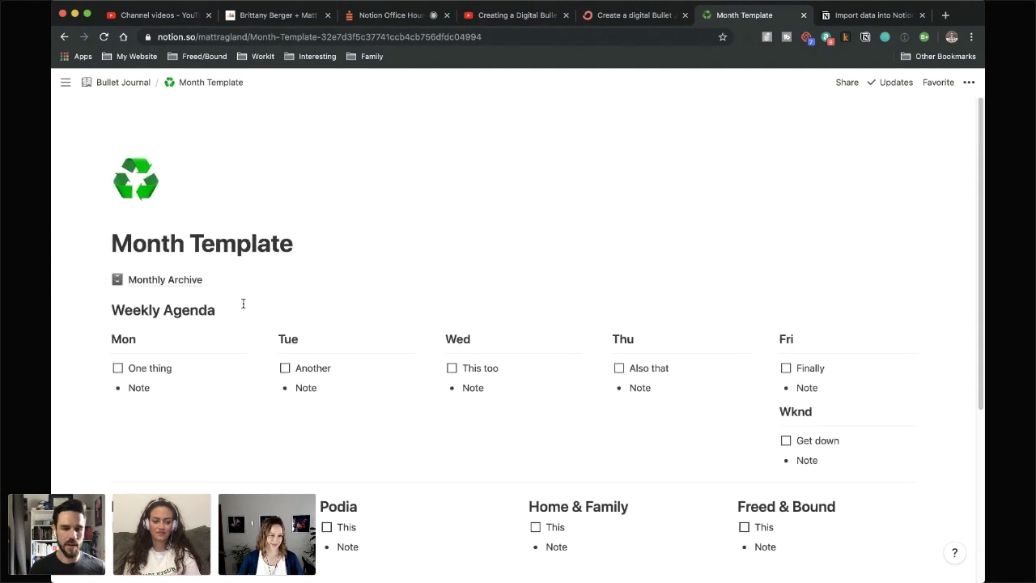
{"action": "scroll", "coordinate": [470, 338], "scroll_direction": "down", "scroll_amount": 2}
{"action": "scroll", "coordinate": [358, 315], "scroll_direction": "up", "scroll_amount": 2}
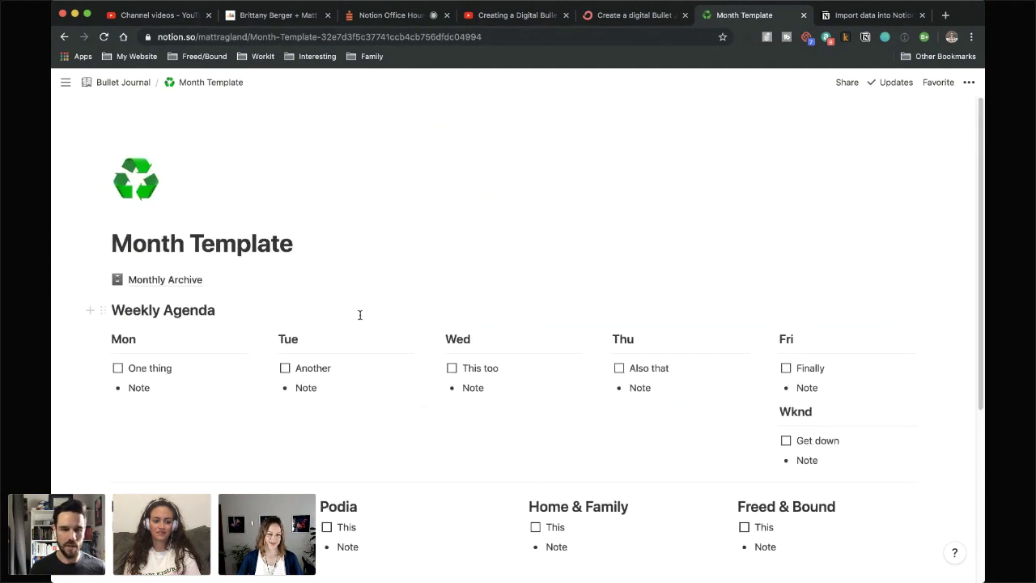
Review the Past Months list from the Bullet Journal, then return and highlight the December 2019 entry under By Month
{"action": "left_click", "coordinate": [136, 84]}
{"action": "scroll", "coordinate": [165, 484], "scroll_direction": "down", "scroll_amount": 3}
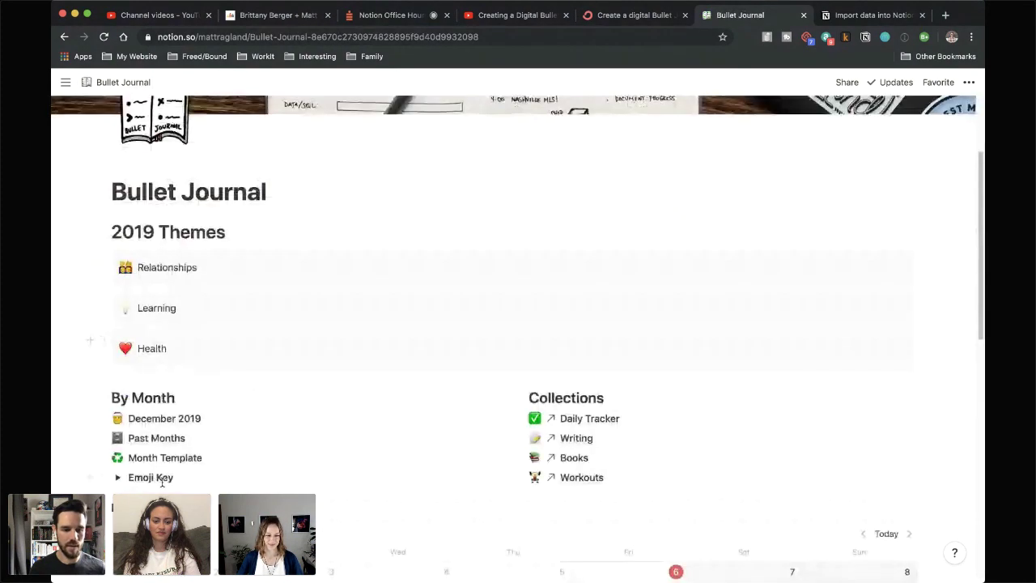
{"action": "left_click", "coordinate": [161, 434]}
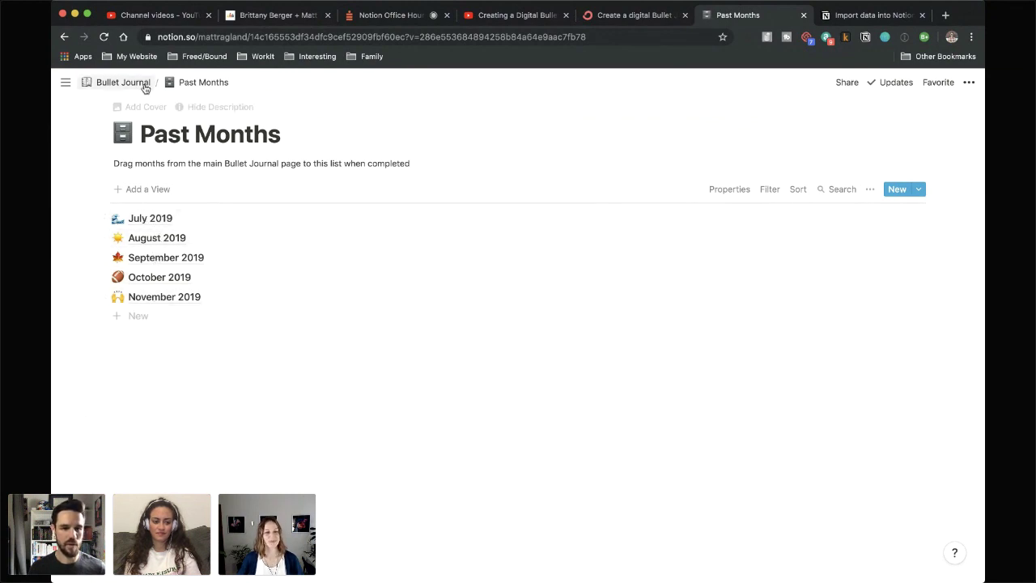
{"action": "left_click", "coordinate": [123, 82]}
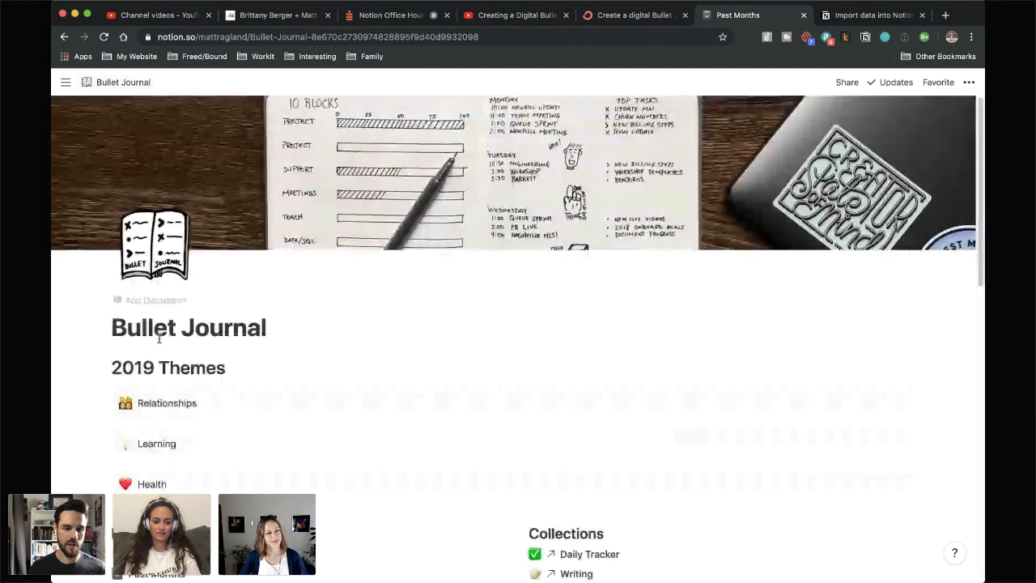
{"action": "scroll", "coordinate": [139, 322], "scroll_direction": "down", "scroll_amount": 2}
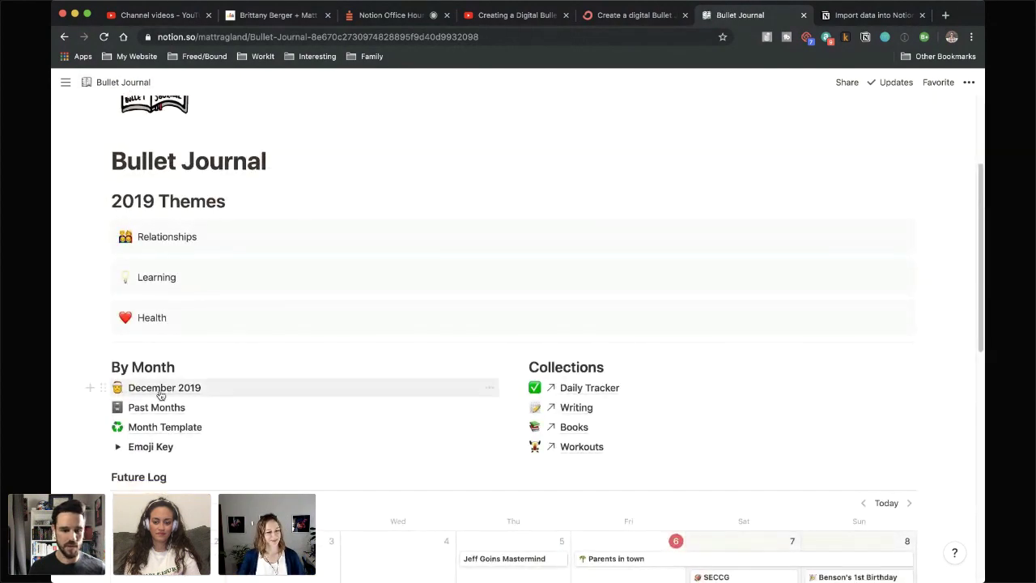
{"action": "left_click_drag", "start_coordinate": [157, 391], "coordinate": [194, 388]}
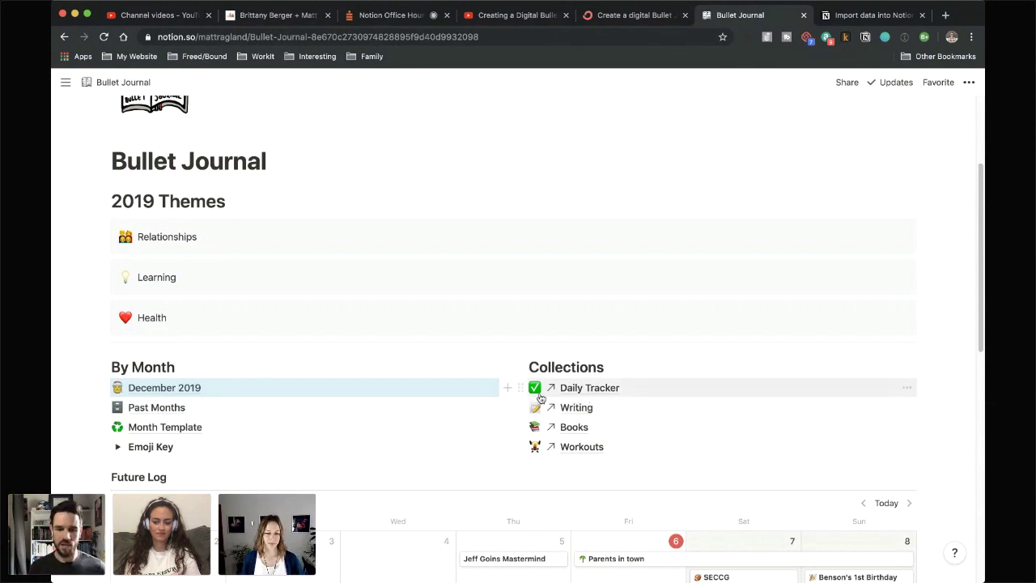
Look through the Writing and Books collections, returning to the Bullet Journal page after each
{"action": "left_click", "coordinate": [572, 409]}
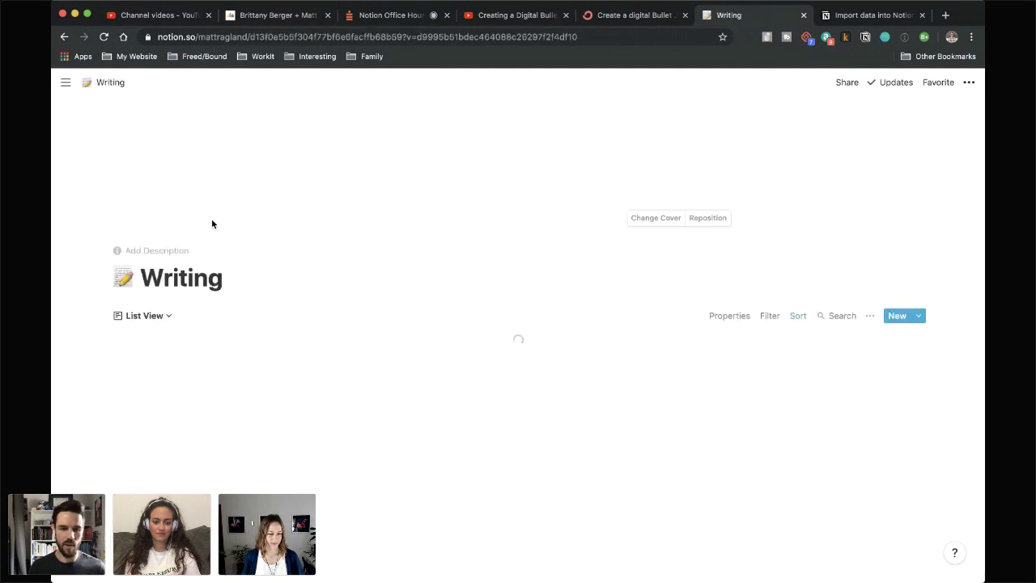
{"action": "scroll", "coordinate": [192, 234], "scroll_direction": "down", "scroll_amount": 5}
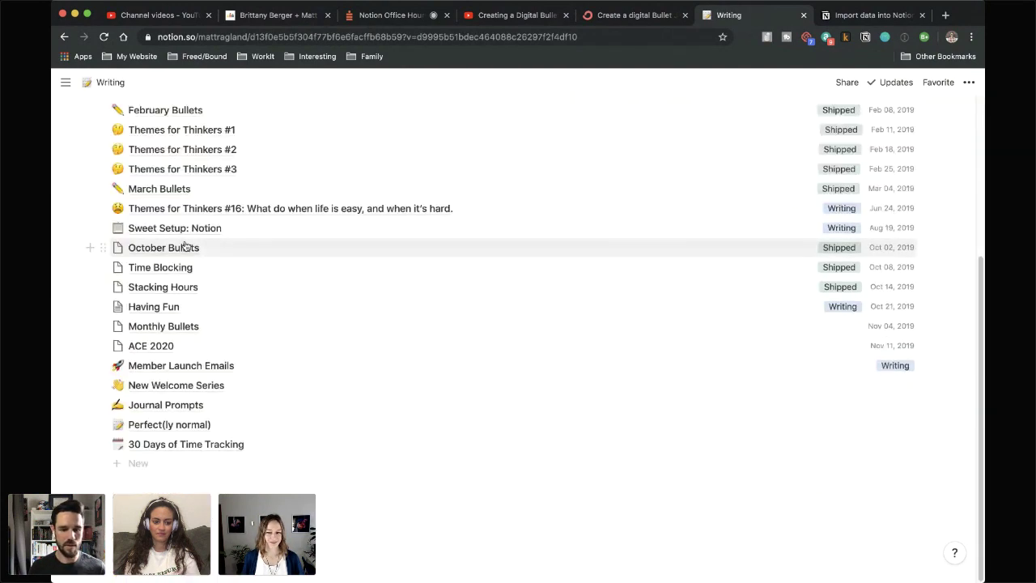
{"action": "scroll", "coordinate": [304, 142], "scroll_direction": "up", "scroll_amount": 4}
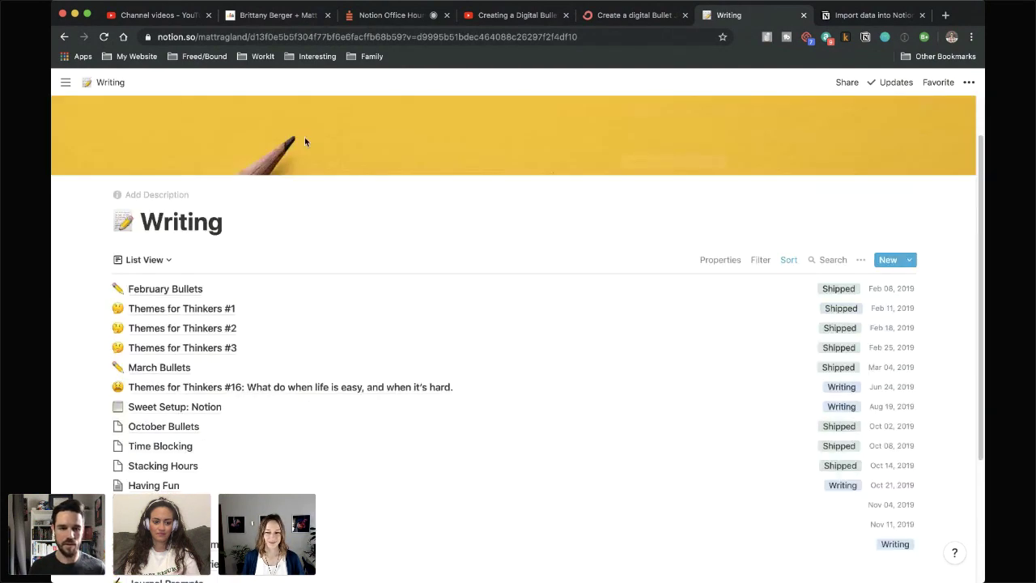
{"action": "left_click", "coordinate": [64, 37]}
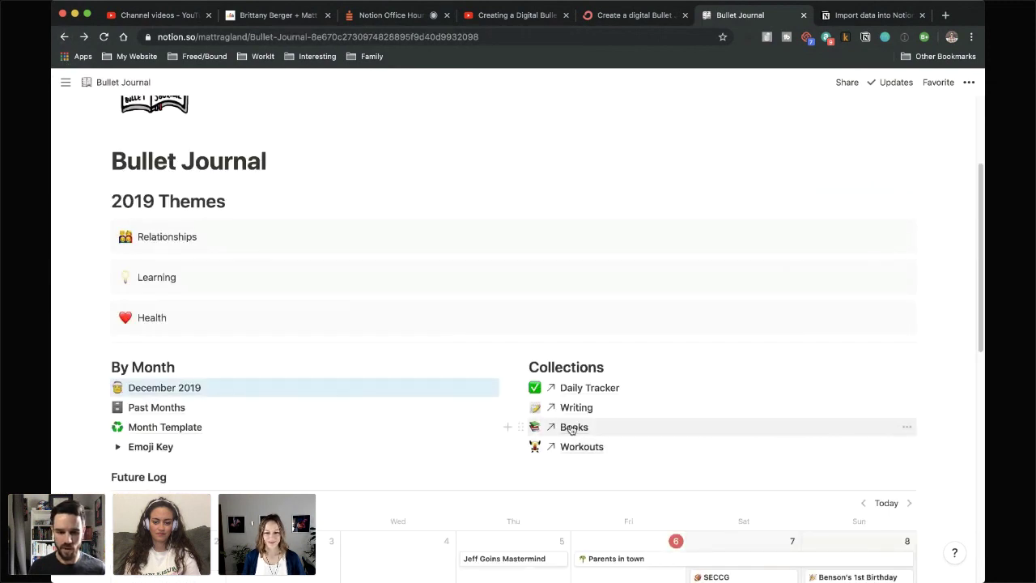
{"action": "left_click", "coordinate": [558, 428]}
{"action": "scroll", "coordinate": [358, 396], "scroll_direction": "down", "scroll_amount": 1}
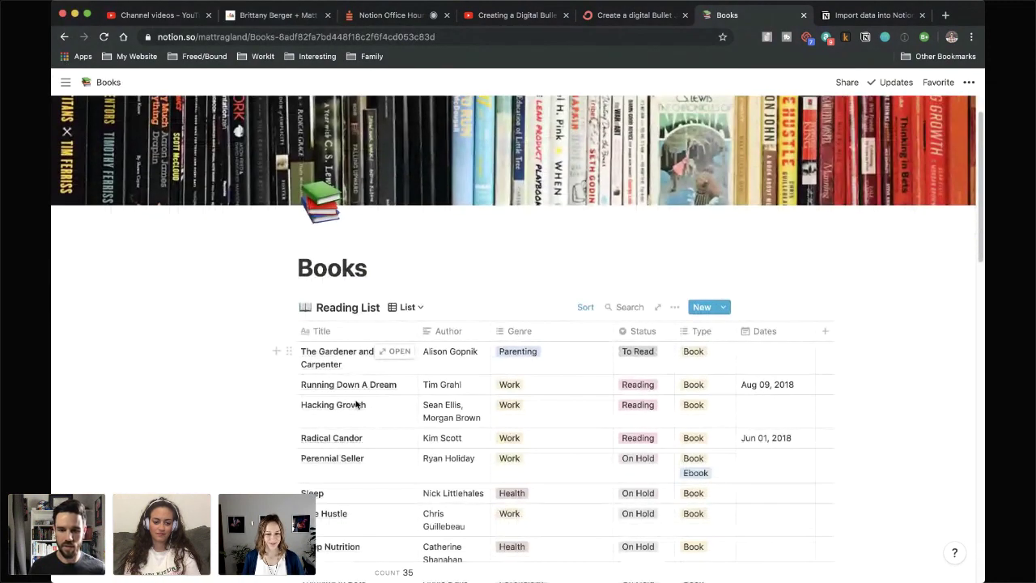
{"action": "left_click", "coordinate": [64, 36]}
Expand the Emoji Key toggle to read the category emojis, and collapse it again
{"action": "scroll", "coordinate": [449, 388], "scroll_direction": "down", "scroll_amount": 3}
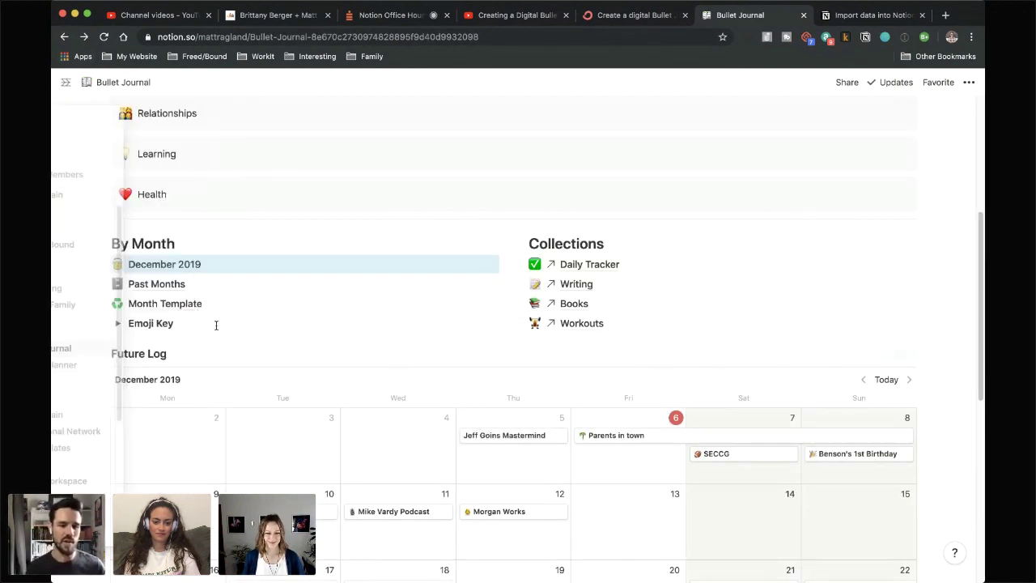
{"action": "left_click", "coordinate": [118, 323]}
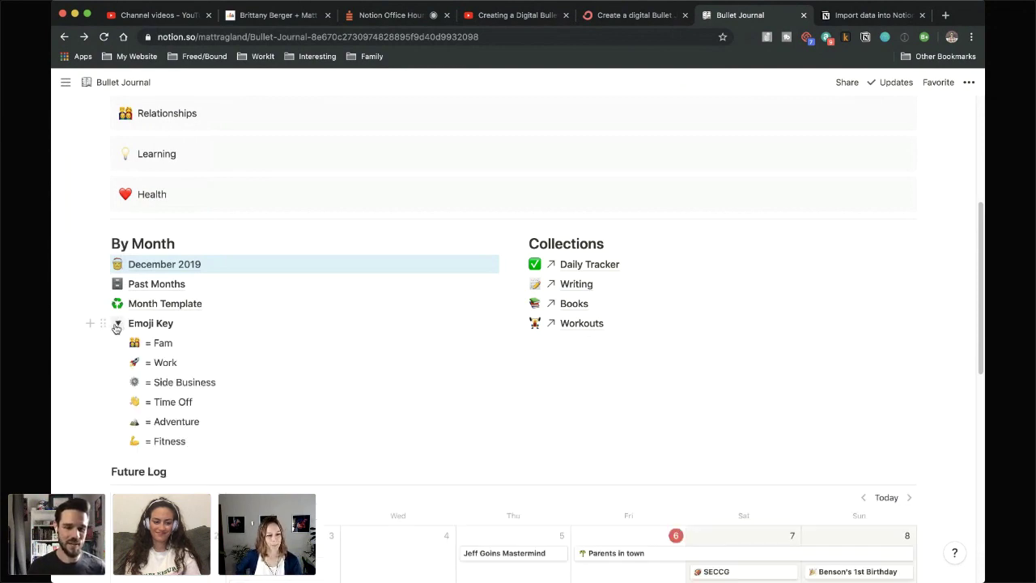
{"action": "scroll", "coordinate": [162, 348], "scroll_direction": "down", "scroll_amount": 2}
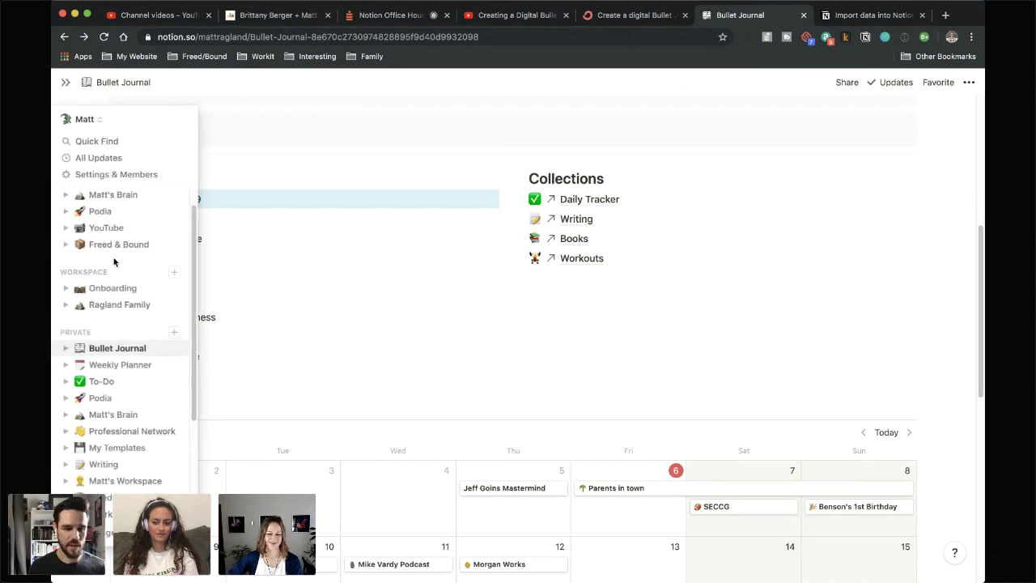
{"action": "left_click", "coordinate": [117, 258]}
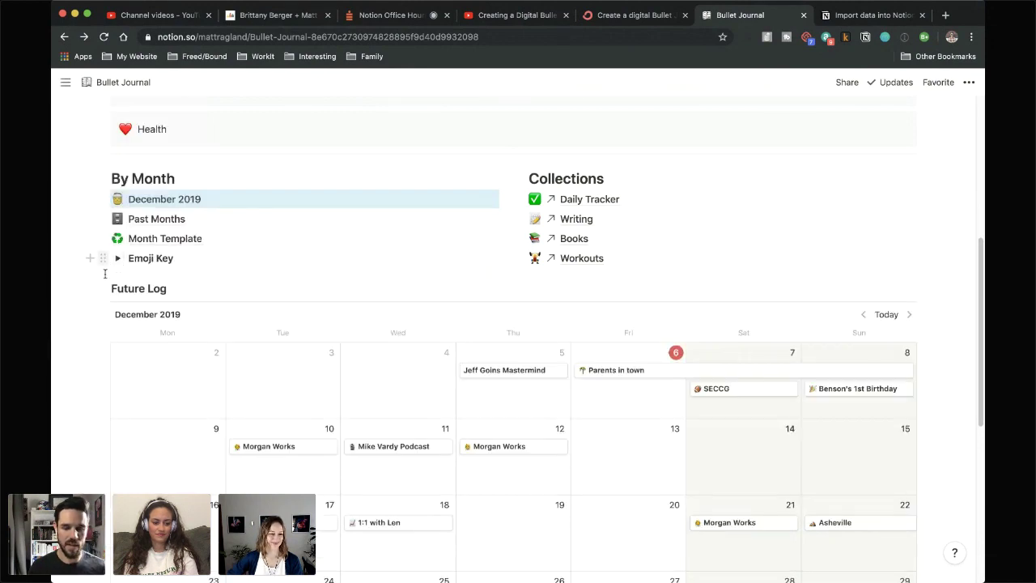
Examine the December events in the Future Log calendar, and reopen the December 2019 page
{"action": "scroll", "coordinate": [154, 296], "scroll_direction": "down", "scroll_amount": 1}
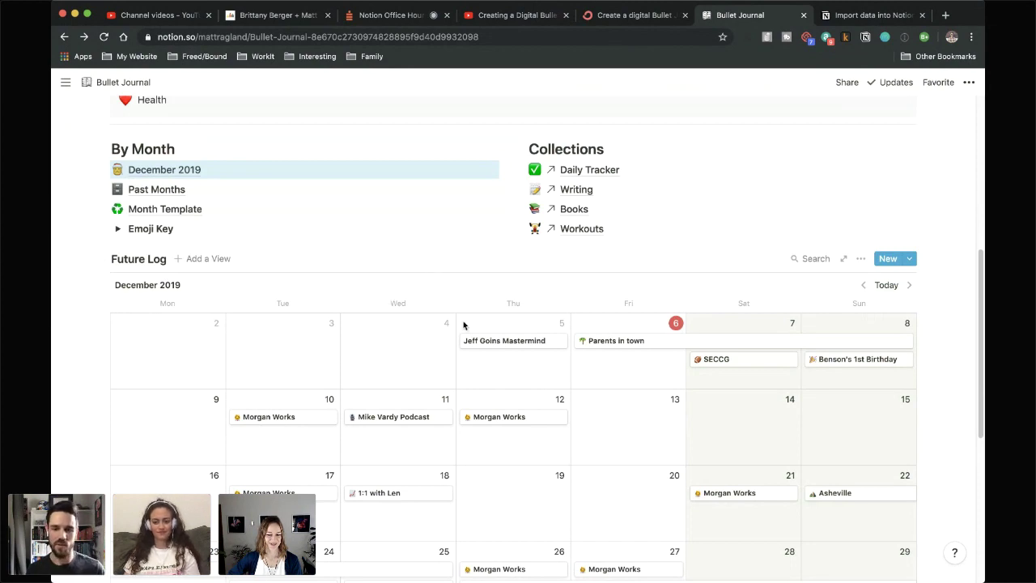
{"action": "scroll", "coordinate": [307, 332], "scroll_direction": "down", "scroll_amount": 1}
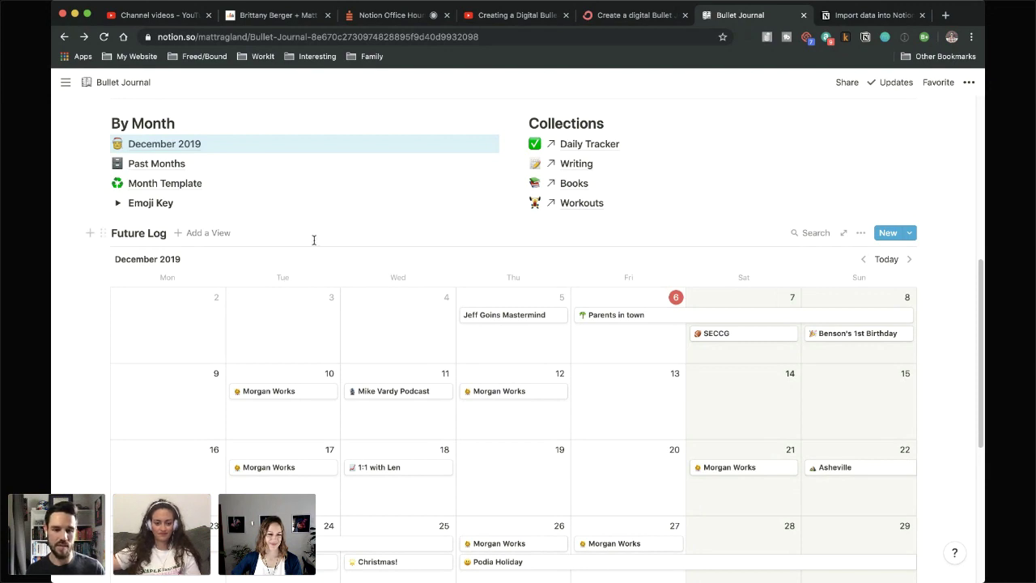
{"action": "scroll", "coordinate": [307, 250], "scroll_direction": "down", "scroll_amount": 2}
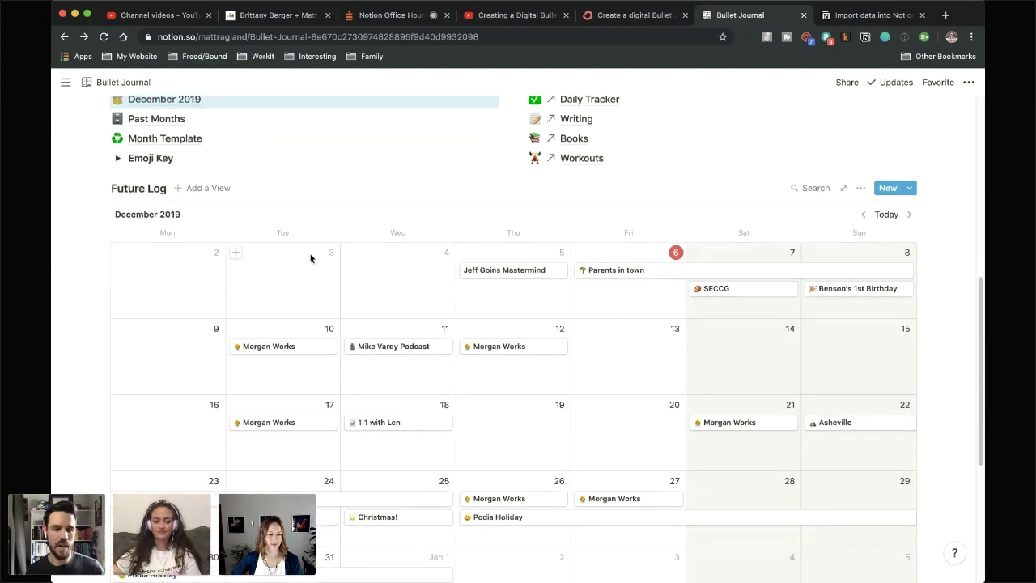
{"action": "scroll", "coordinate": [307, 252], "scroll_direction": "up", "scroll_amount": 3}
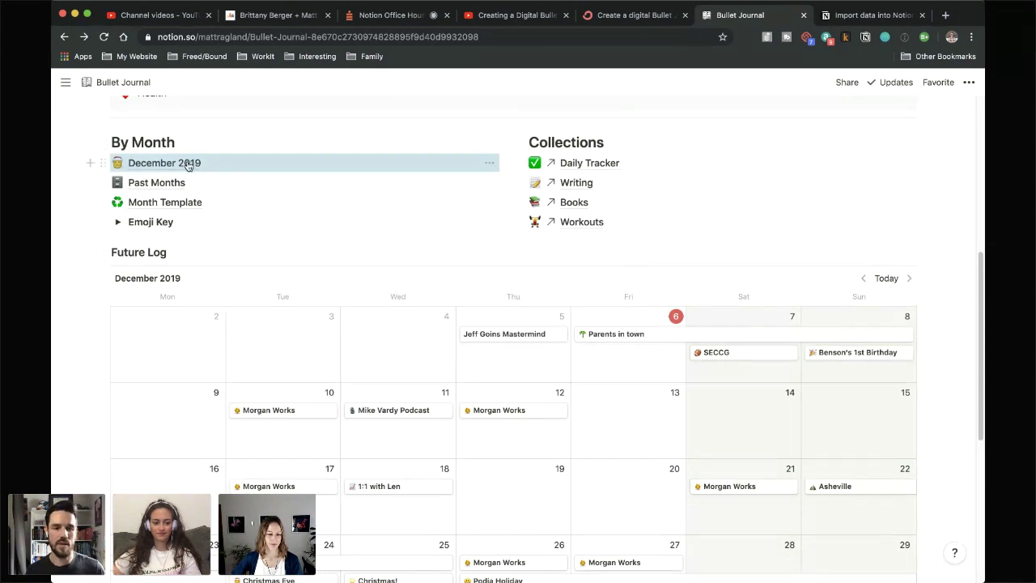
{"action": "left_click", "coordinate": [192, 164]}
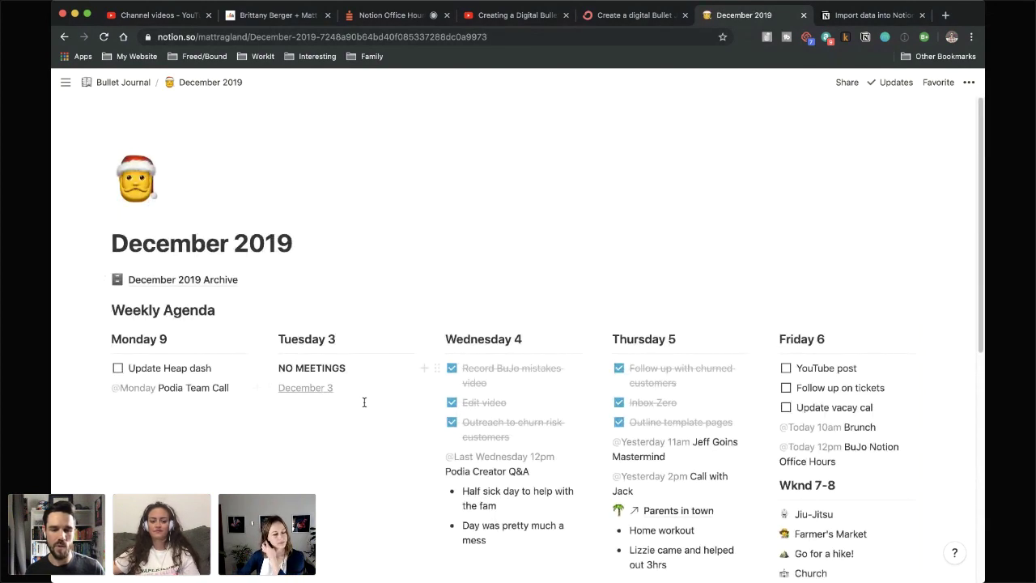
Return to the Bullet Journal page and examine the December 2019 events in the Future Log calendar
{"action": "scroll", "coordinate": [364, 403], "scroll_direction": "down", "scroll_amount": 1}
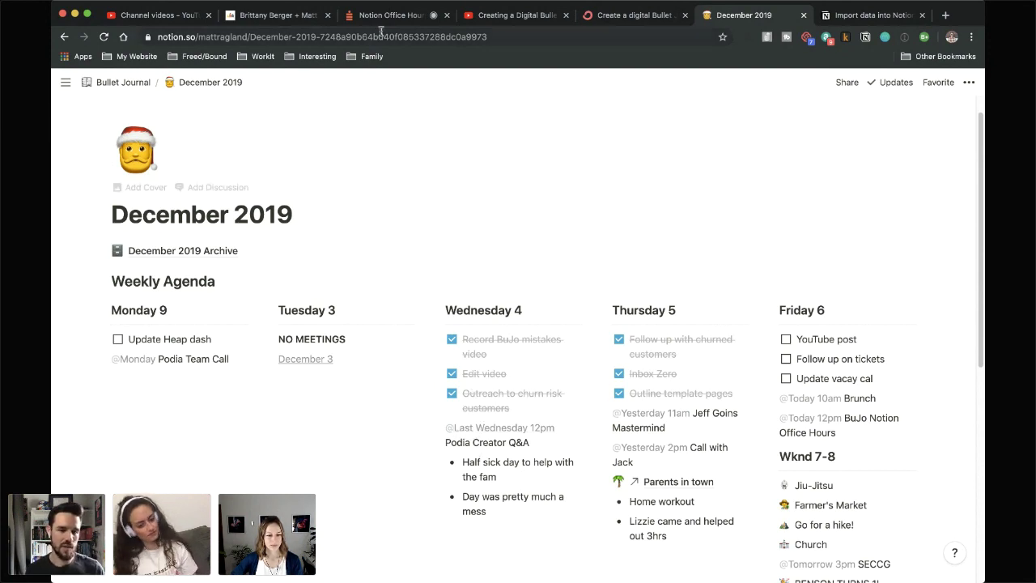
{"action": "left_click", "coordinate": [63, 37]}
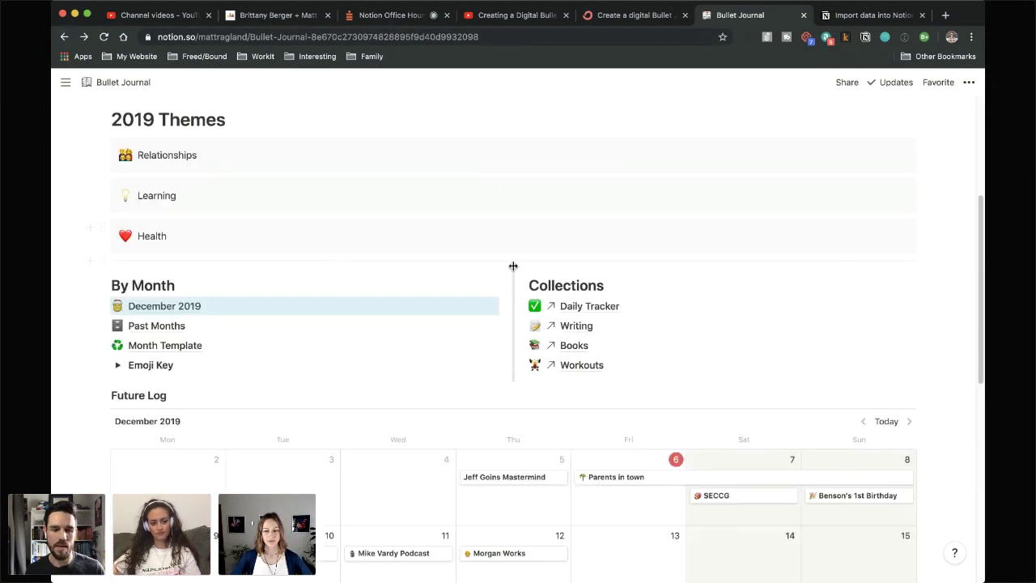
{"action": "scroll", "coordinate": [485, 267], "scroll_direction": "down", "scroll_amount": 4}
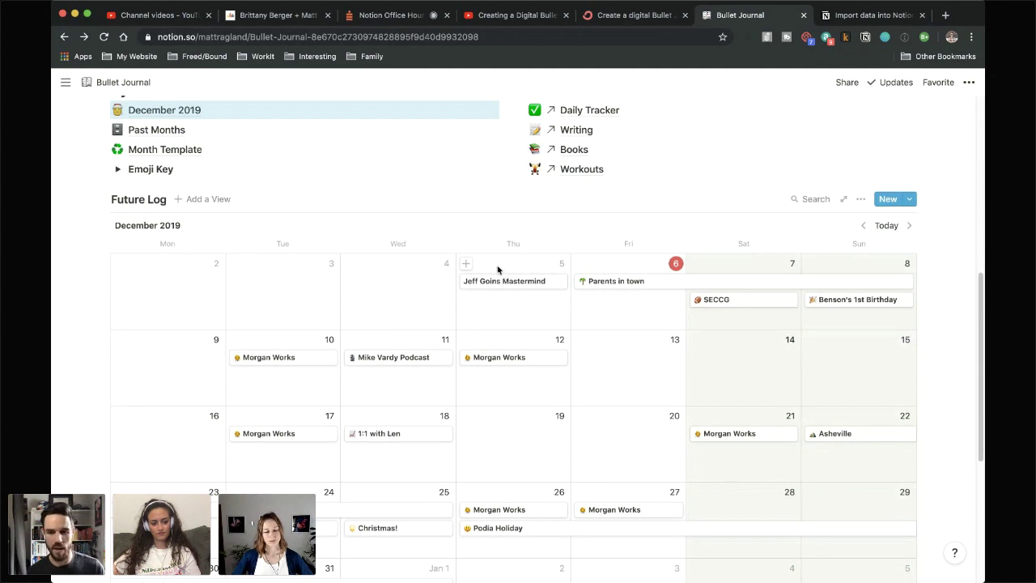
{"action": "scroll", "coordinate": [644, 239], "scroll_direction": "down", "scroll_amount": 1}
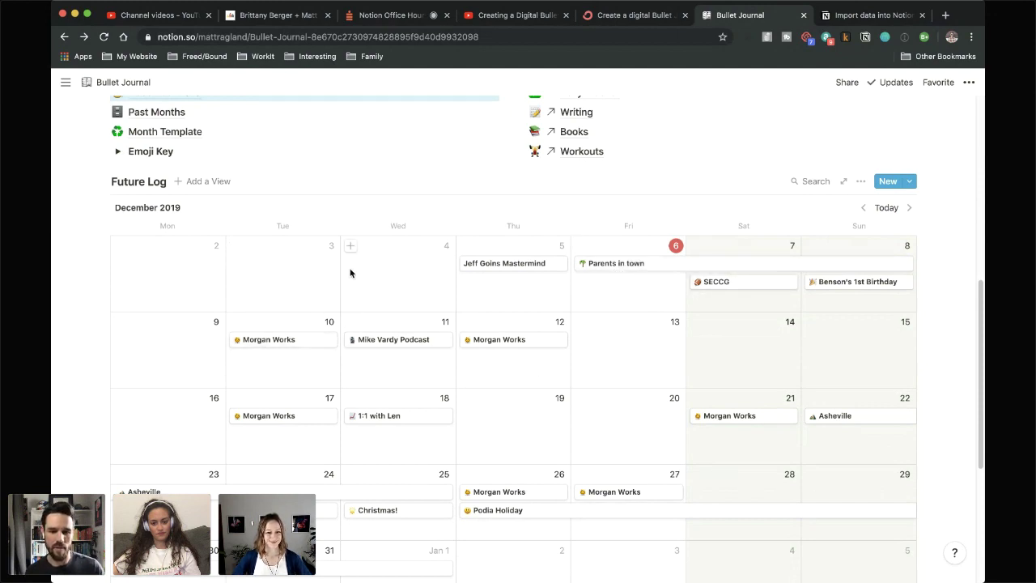
{"action": "scroll", "coordinate": [356, 292], "scroll_direction": "down", "scroll_amount": 1}
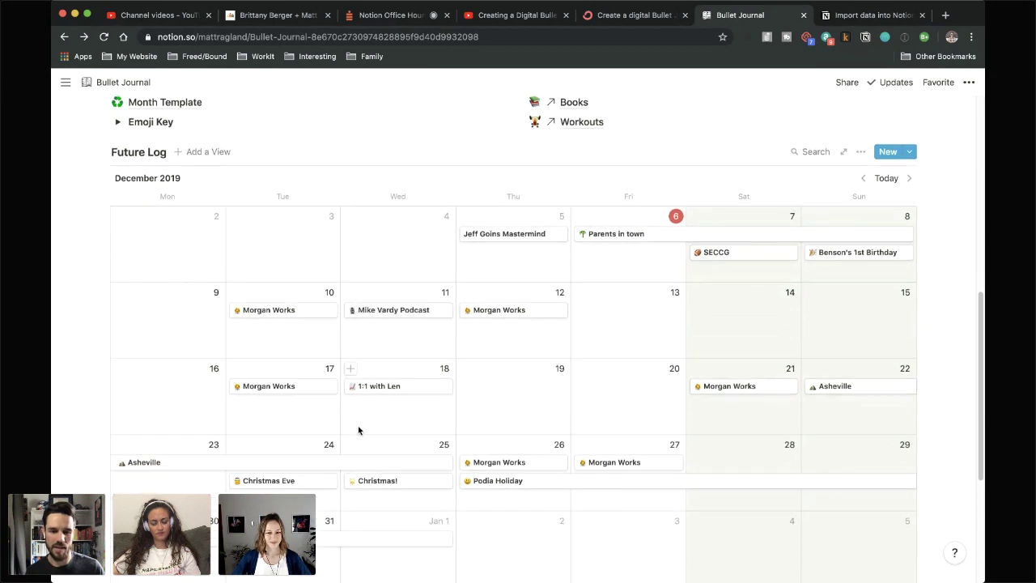
{"action": "scroll", "coordinate": [620, 409], "scroll_direction": "down", "scroll_amount": 1}
{"action": "scroll", "coordinate": [617, 401], "scroll_direction": "down", "scroll_amount": 1}
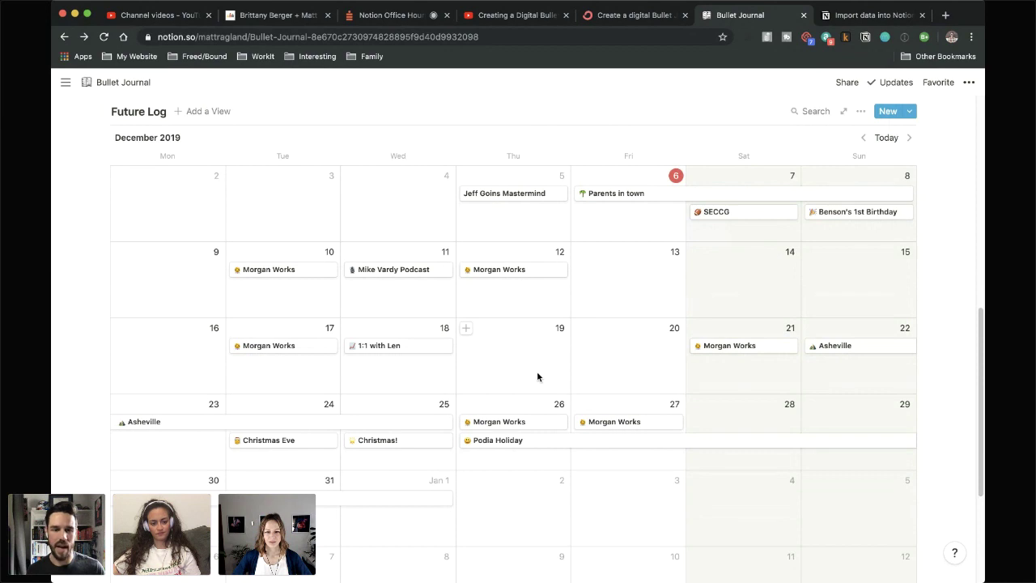
{"action": "scroll", "coordinate": [483, 361], "scroll_direction": "up", "scroll_amount": 1}
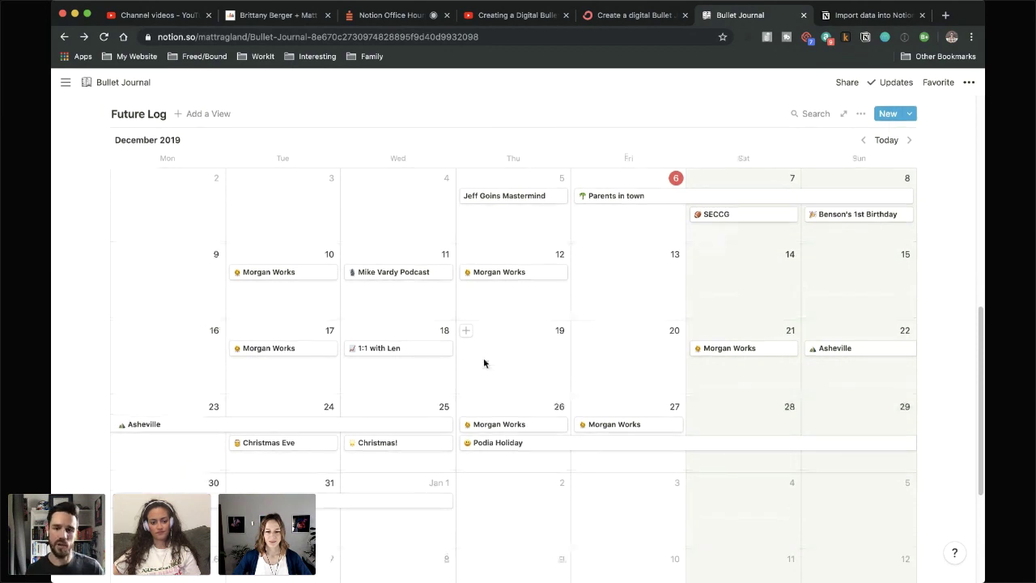
{"action": "scroll", "coordinate": [486, 363], "scroll_direction": "up", "scroll_amount": 2}
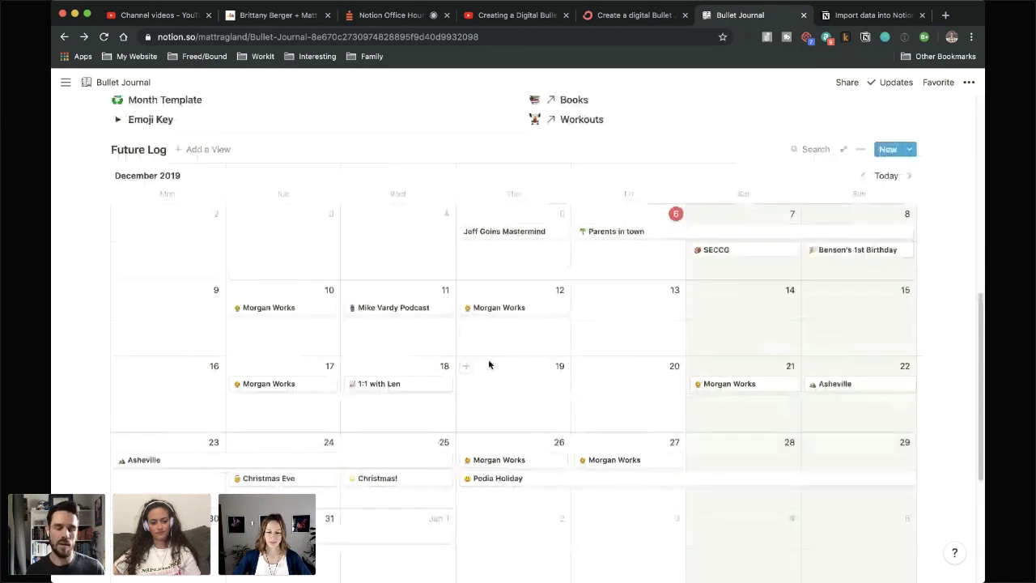
{"action": "scroll", "coordinate": [493, 358], "scroll_direction": "down", "scroll_amount": 1}
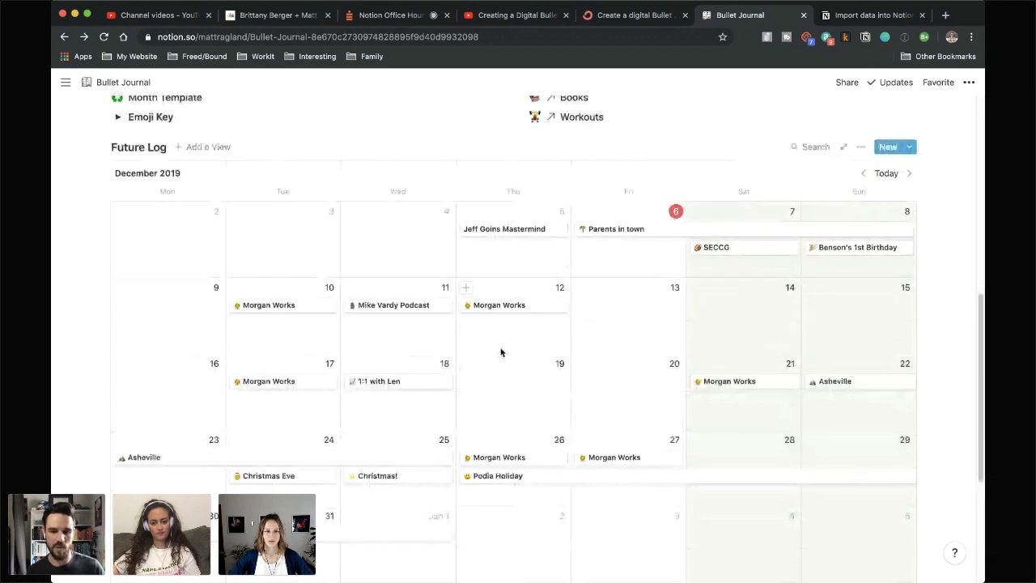
{"action": "scroll", "coordinate": [502, 356], "scroll_direction": "down", "scroll_amount": 1}
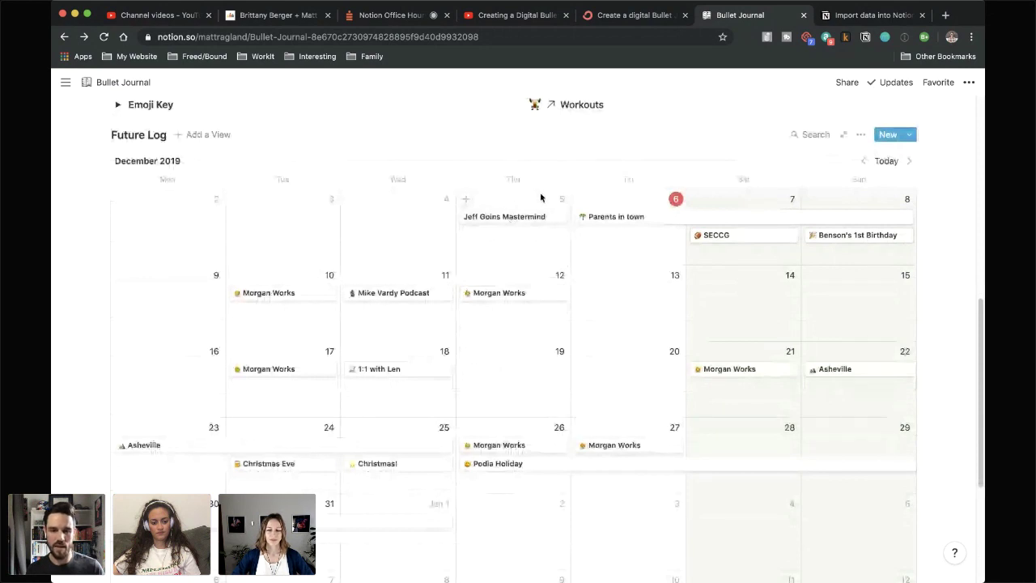
{"action": "scroll", "coordinate": [505, 255], "scroll_direction": "down", "scroll_amount": 2}
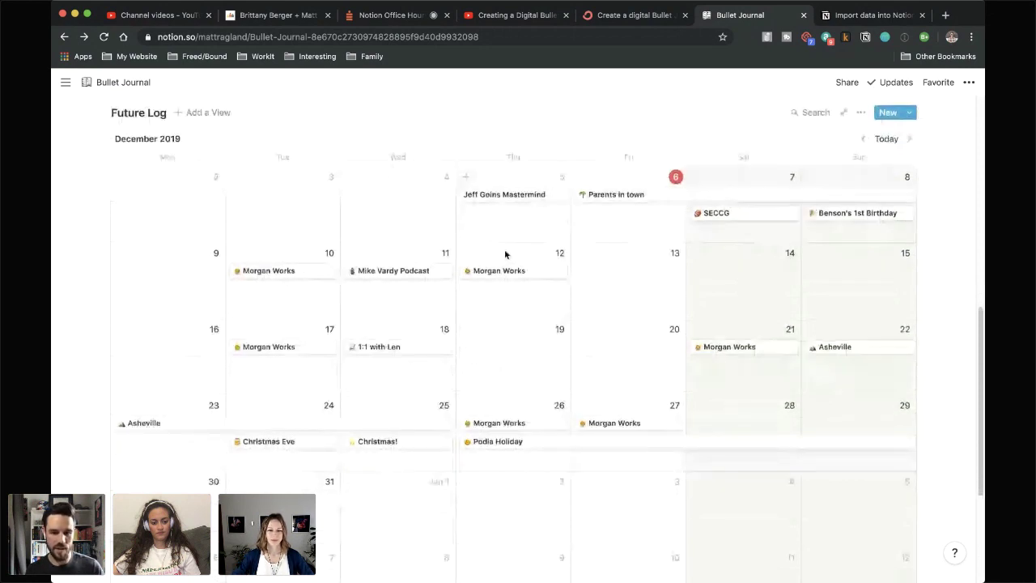
{"action": "scroll", "coordinate": [507, 254], "scroll_direction": "up", "scroll_amount": 1}
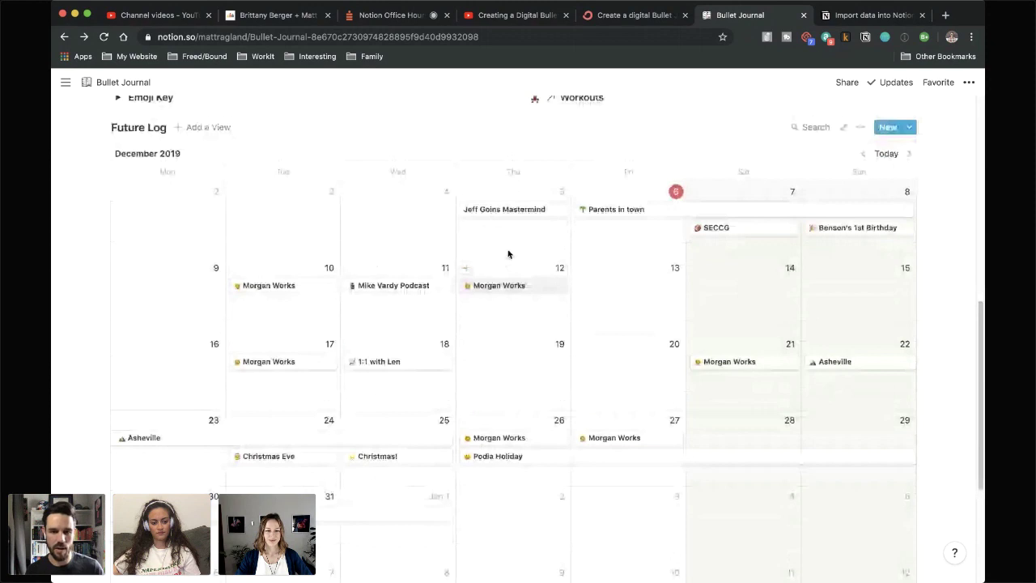
{"action": "scroll", "coordinate": [510, 246], "scroll_direction": "down", "scroll_amount": 2}
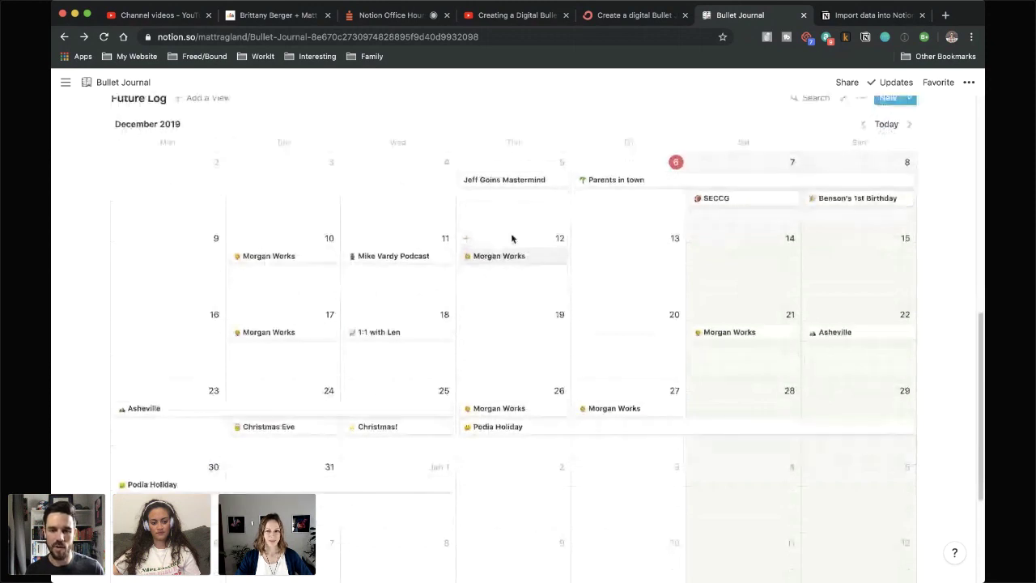
{"action": "scroll", "coordinate": [575, 220], "scroll_direction": "up", "scroll_amount": 2}
{"action": "scroll", "coordinate": [575, 220], "scroll_direction": "up", "scroll_amount": 2}
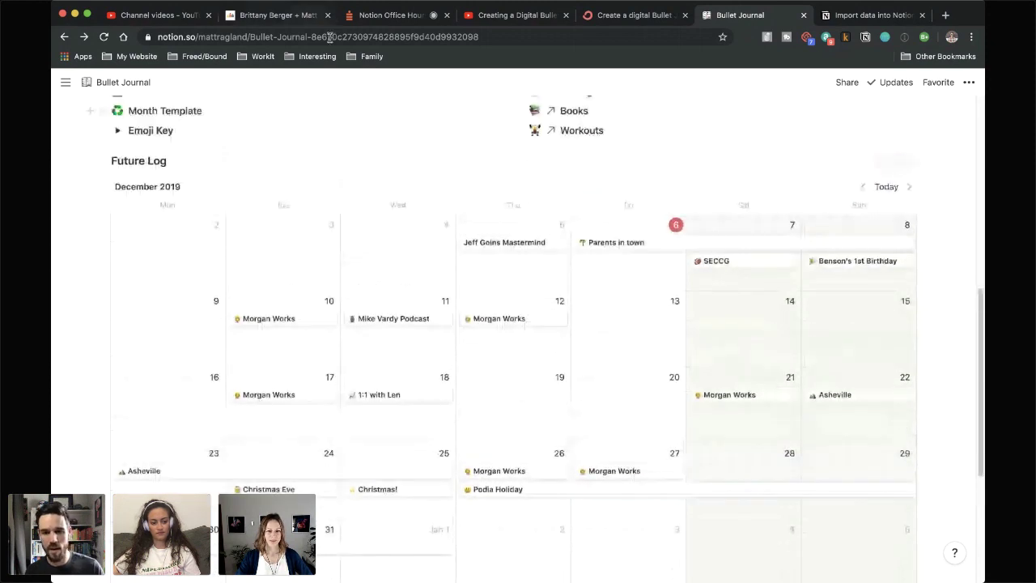
{"action": "scroll", "coordinate": [566, 257], "scroll_direction": "up", "scroll_amount": 2}
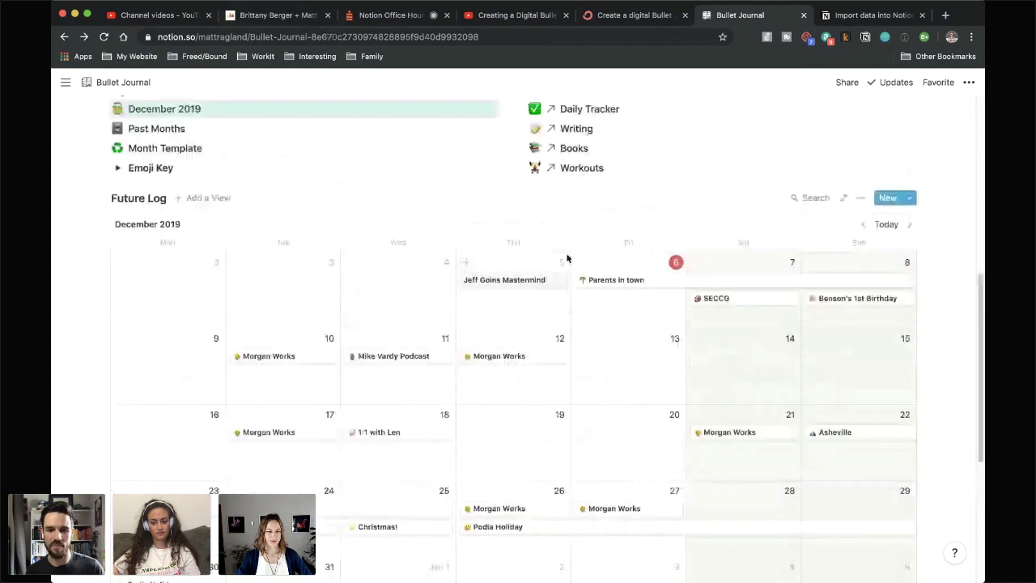
{"action": "scroll", "coordinate": [566, 257], "scroll_direction": "up", "scroll_amount": 4}
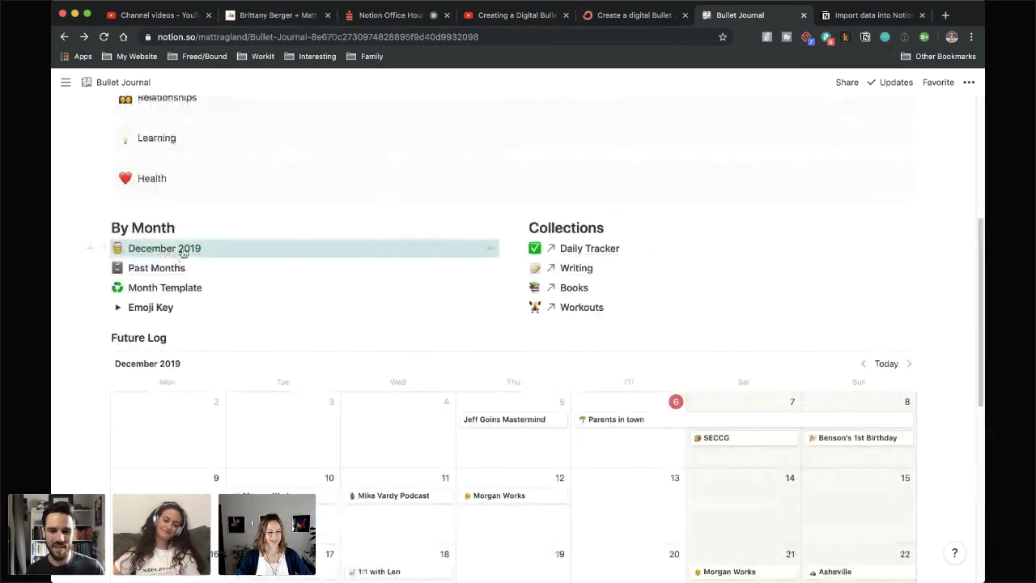
Open the December 2019 page and delete the dated SECCG entry from the Wknd 7-8 list
{"action": "left_click", "coordinate": [165, 249]}
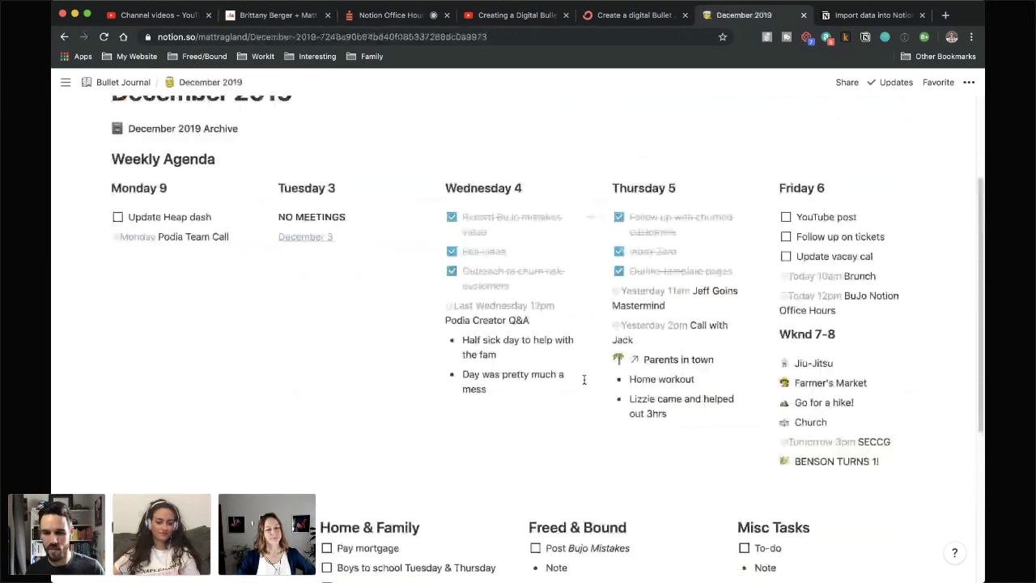
{"action": "left_click", "coordinate": [752, 443]}
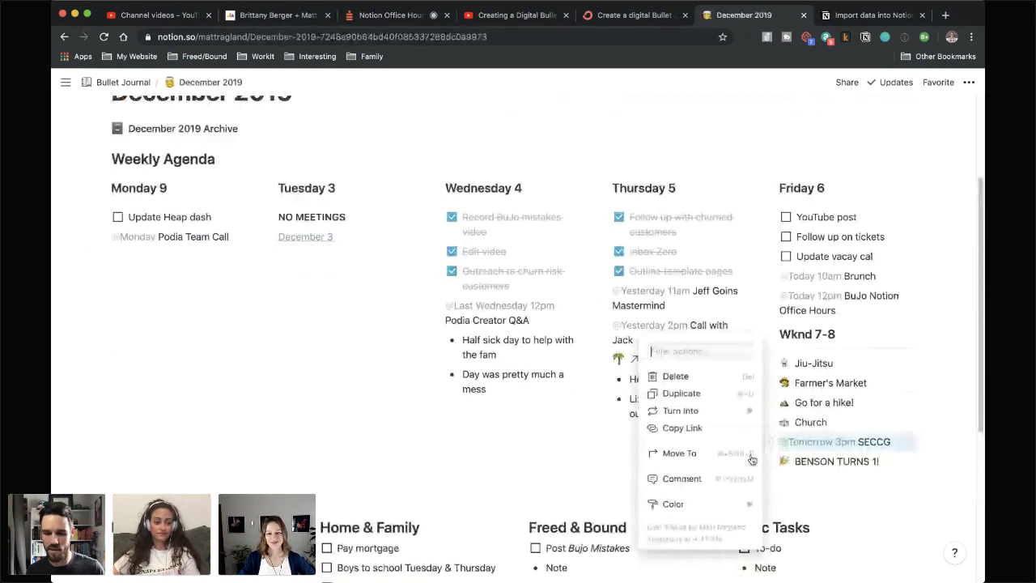
{"action": "left_click", "coordinate": [715, 376]}
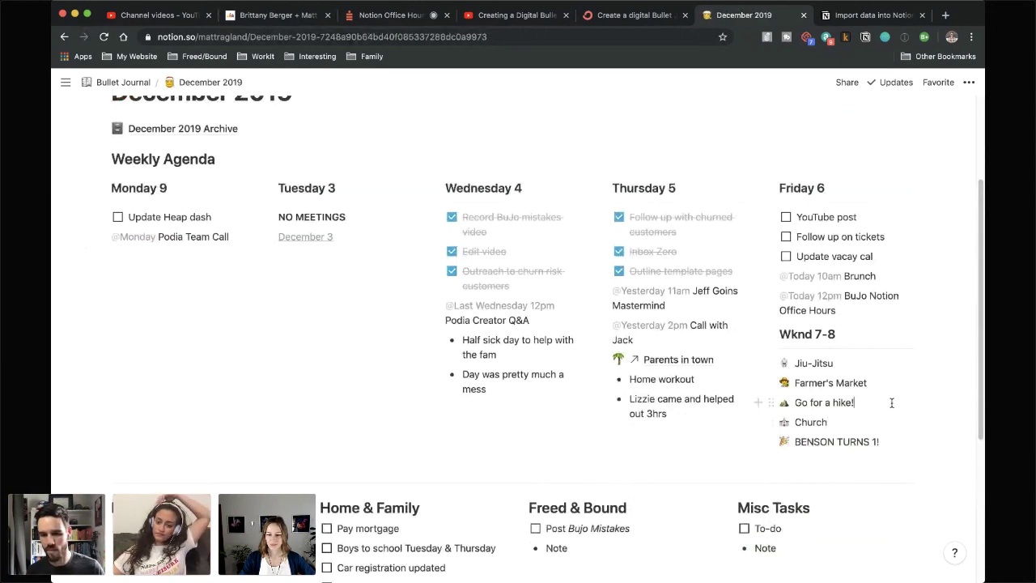
Add a line below "Go for a hike!" in Wknd 7-8 with a mention linking to the SECCG Future Log page
{"action": "key", "text": "Return"}
{"action": "type", "text": "@se"}
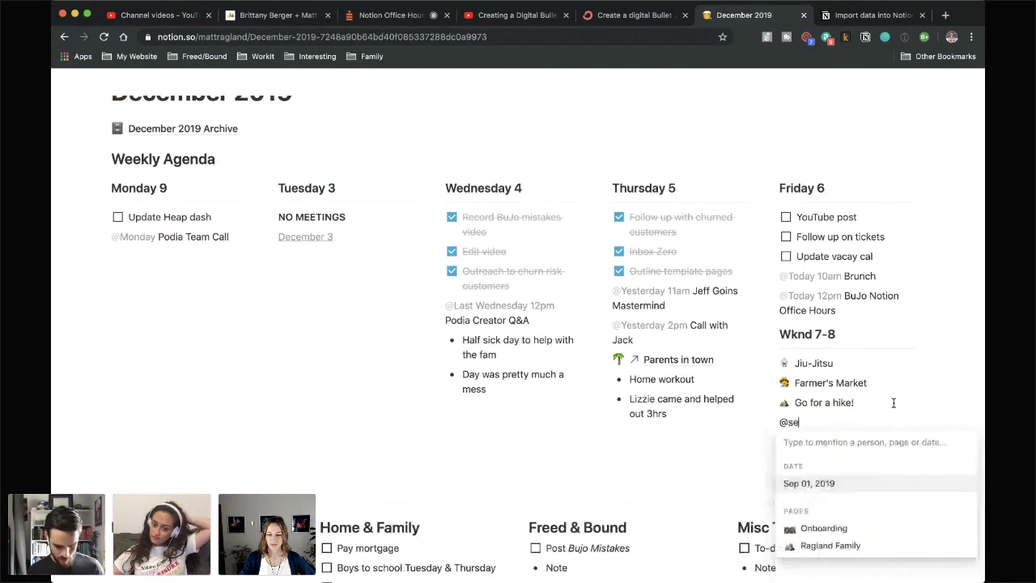
{"action": "type", "text": "e"}
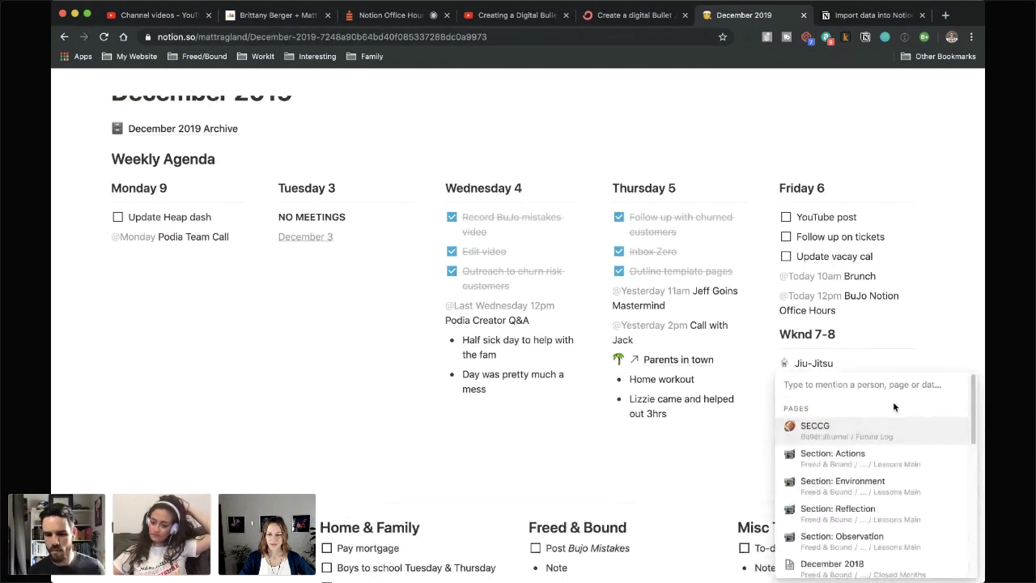
{"action": "left_click", "coordinate": [891, 435]}
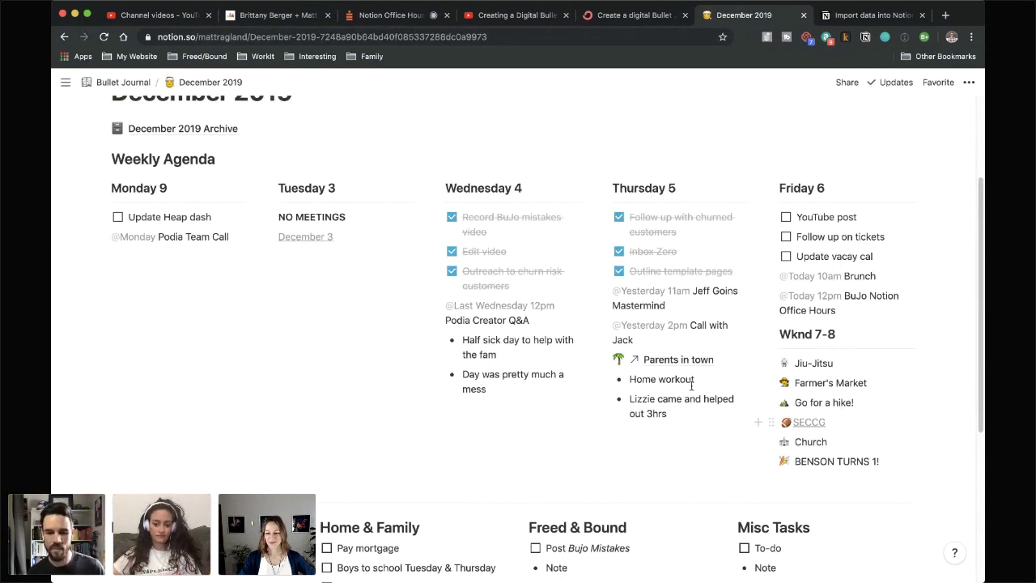
Look over the December 2019 page, then return to the Bullet Journal and review its themes, months, collections and Future Log
{"action": "scroll", "coordinate": [696, 381], "scroll_direction": "down", "scroll_amount": 4}
{"action": "scroll", "coordinate": [487, 310], "scroll_direction": "up", "scroll_amount": 6}
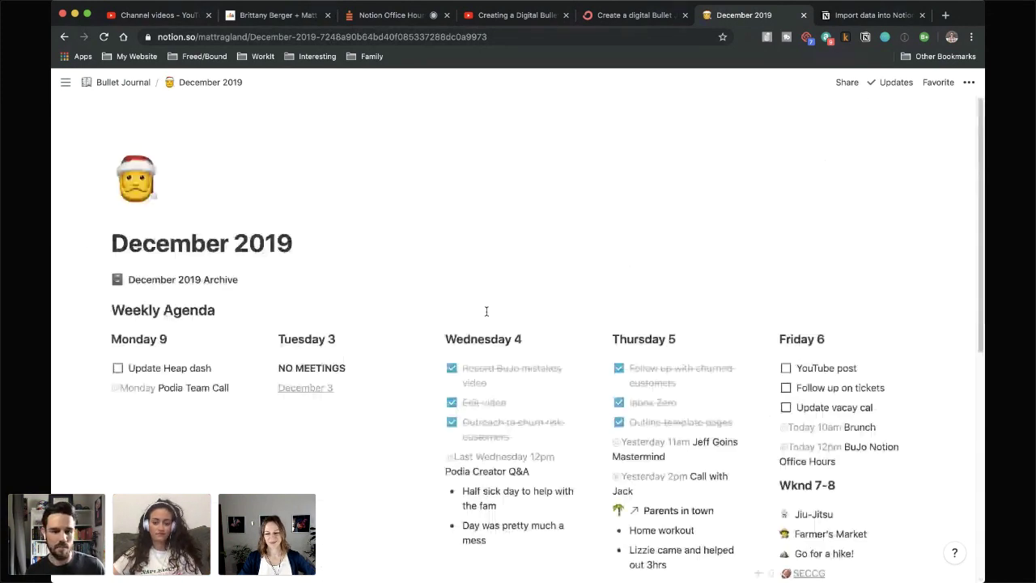
{"action": "left_click", "coordinate": [65, 37]}
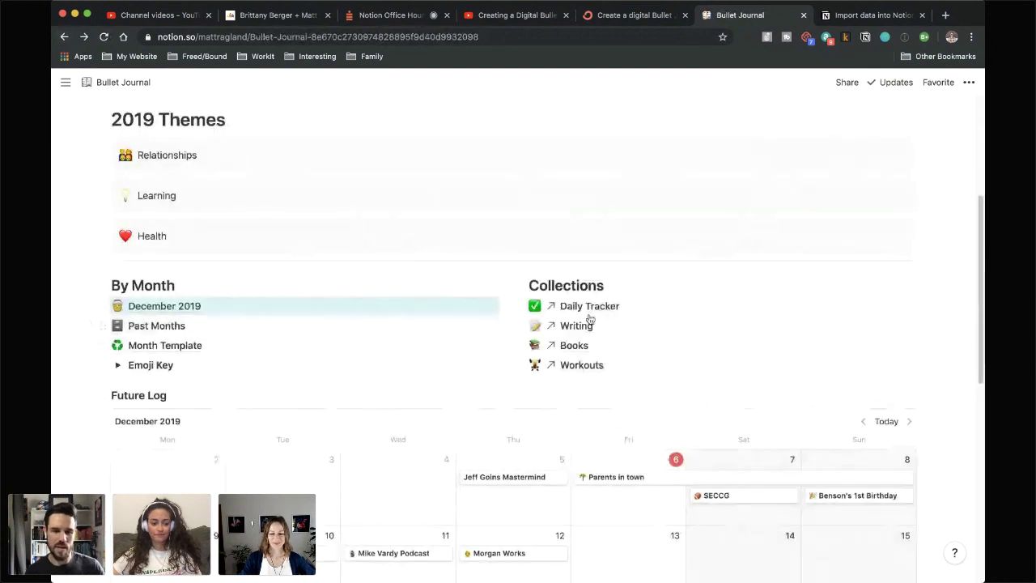
{"action": "scroll", "coordinate": [435, 329], "scroll_direction": "up", "scroll_amount": 3}
{"action": "scroll", "coordinate": [227, 317], "scroll_direction": "down", "scroll_amount": 1}
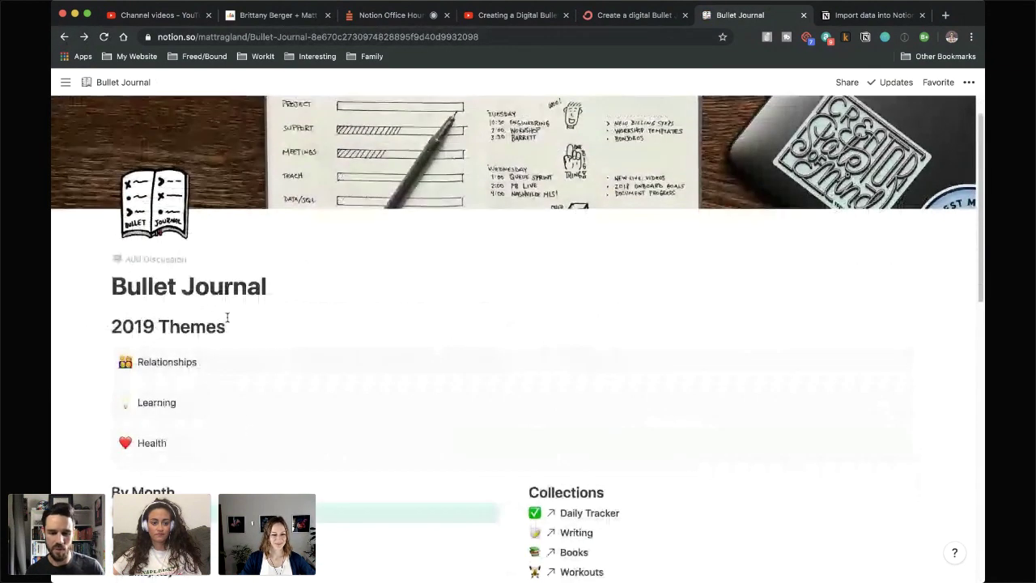
{"action": "scroll", "coordinate": [227, 318], "scroll_direction": "down", "scroll_amount": 4}
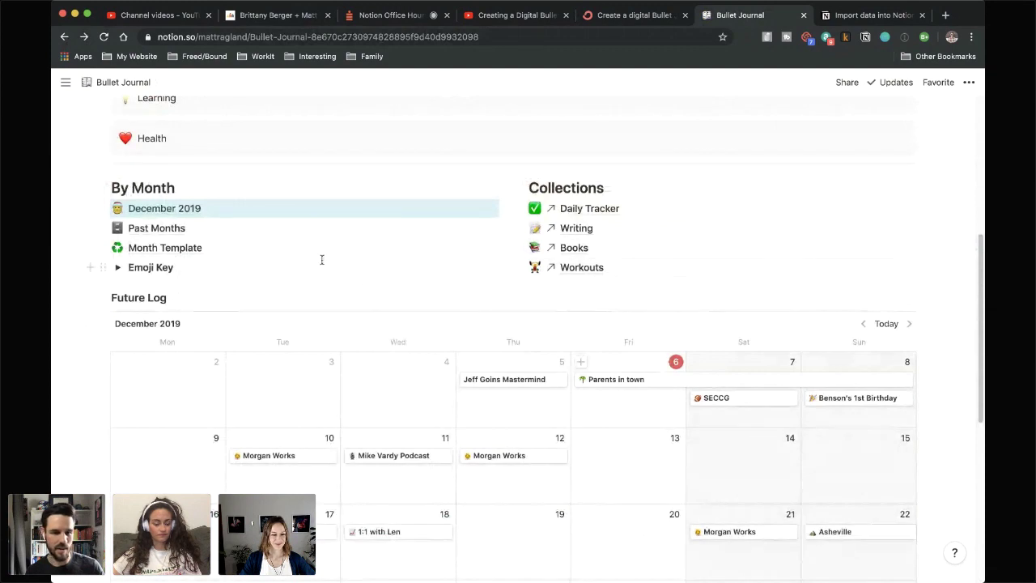
{"action": "scroll", "coordinate": [322, 259], "scroll_direction": "up", "scroll_amount": 4}
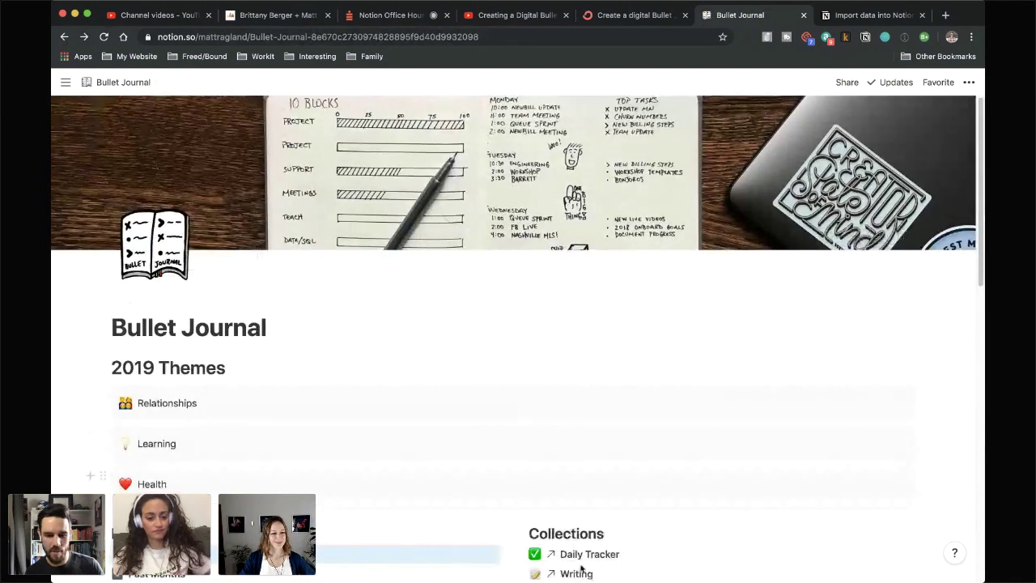